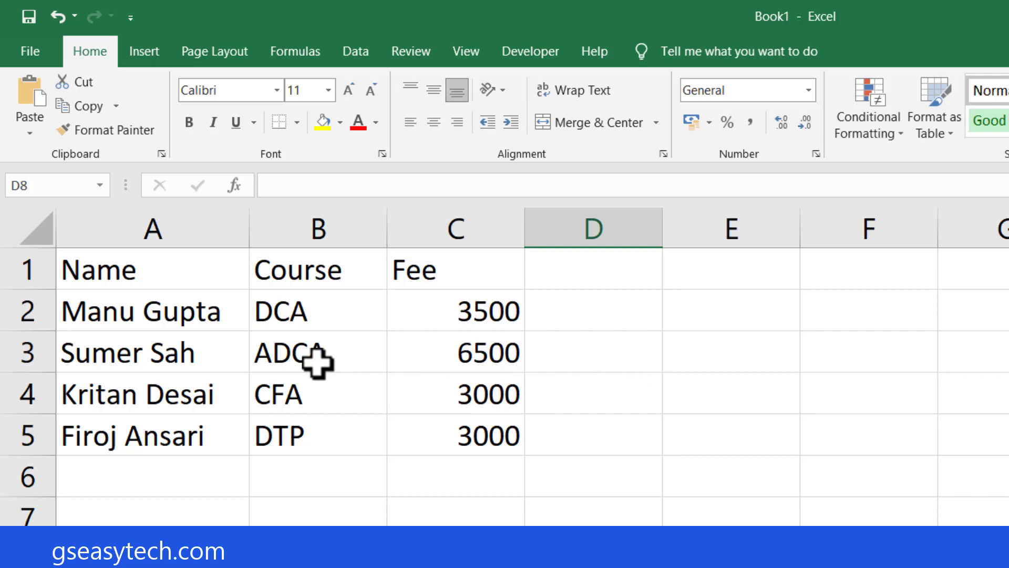
# Change the font of the Name header in cell A1 to Aharoni.
pyautogui.click(167, 270)
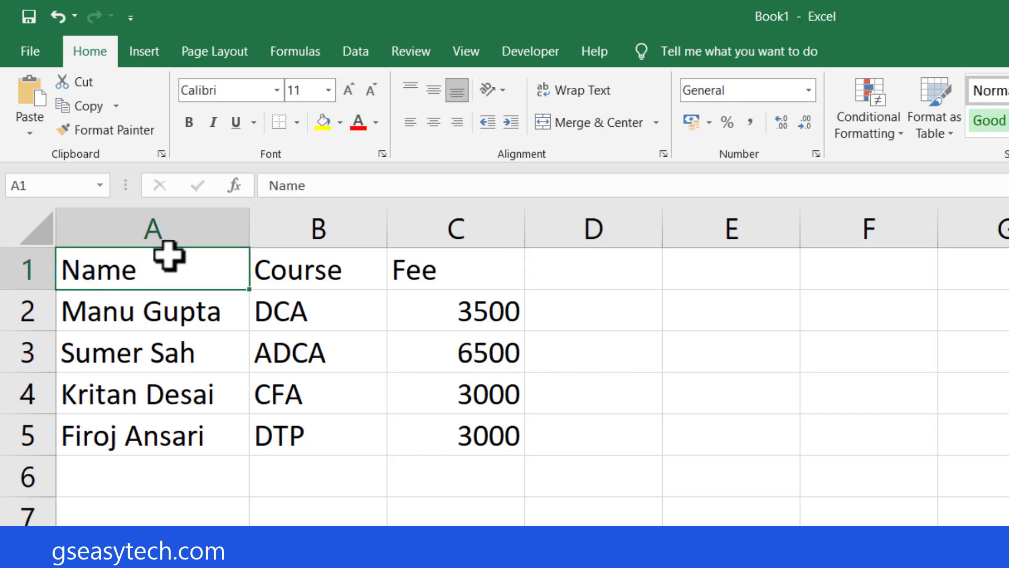
pyautogui.click(345, 270)
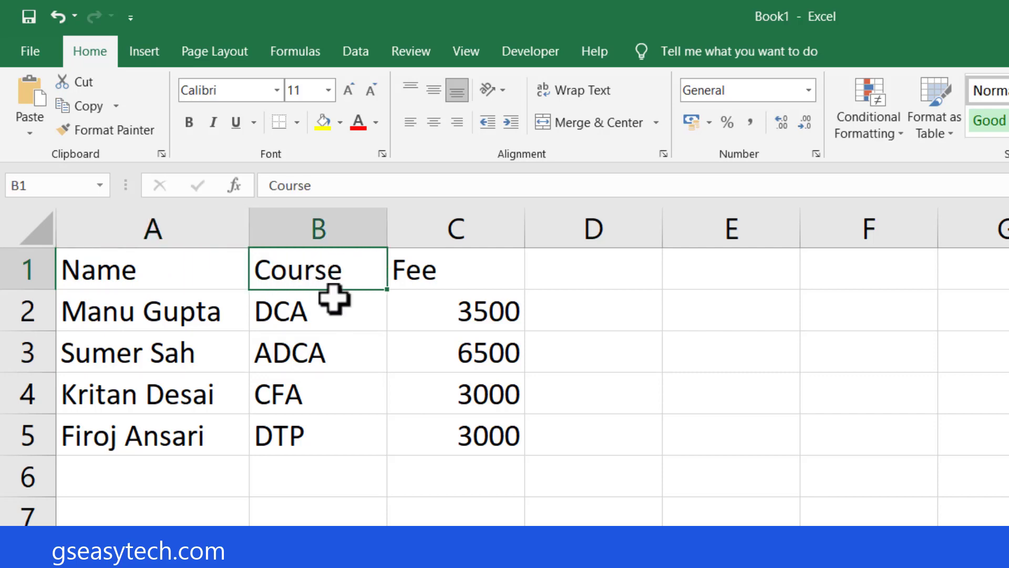
pyautogui.click(477, 268)
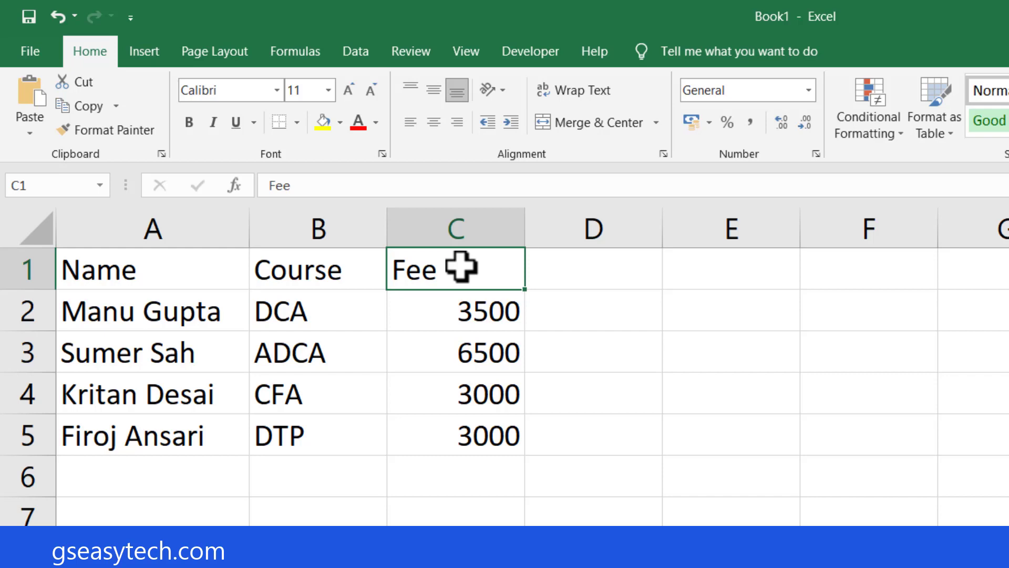
pyautogui.click(115, 272)
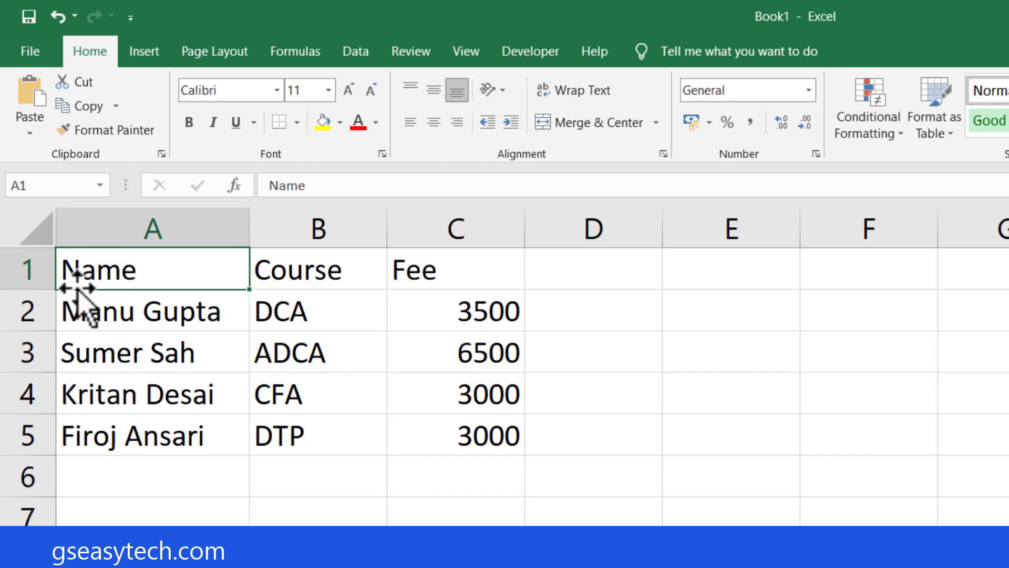
pyautogui.click(277, 90)
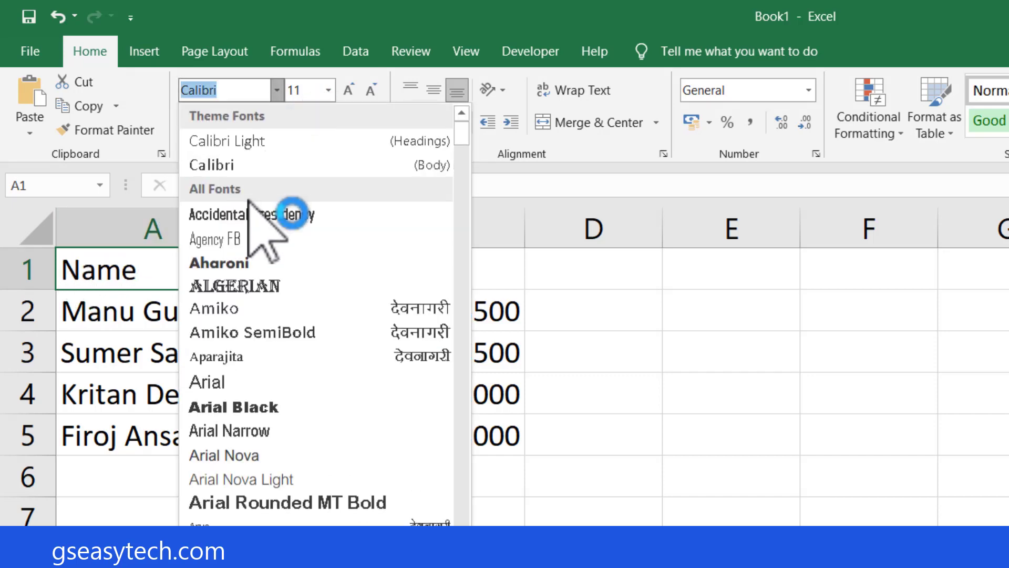
pyautogui.click(240, 257)
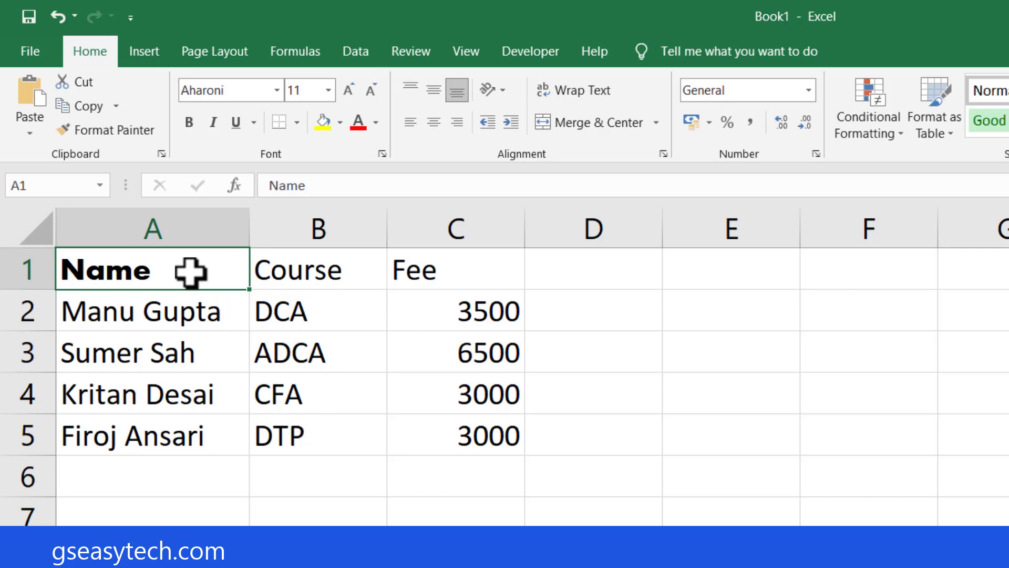
# Colour the text of the header cells A1:C1 with the standard green.
pyautogui.moveTo(191, 272); pyautogui.dragTo(593, 384)
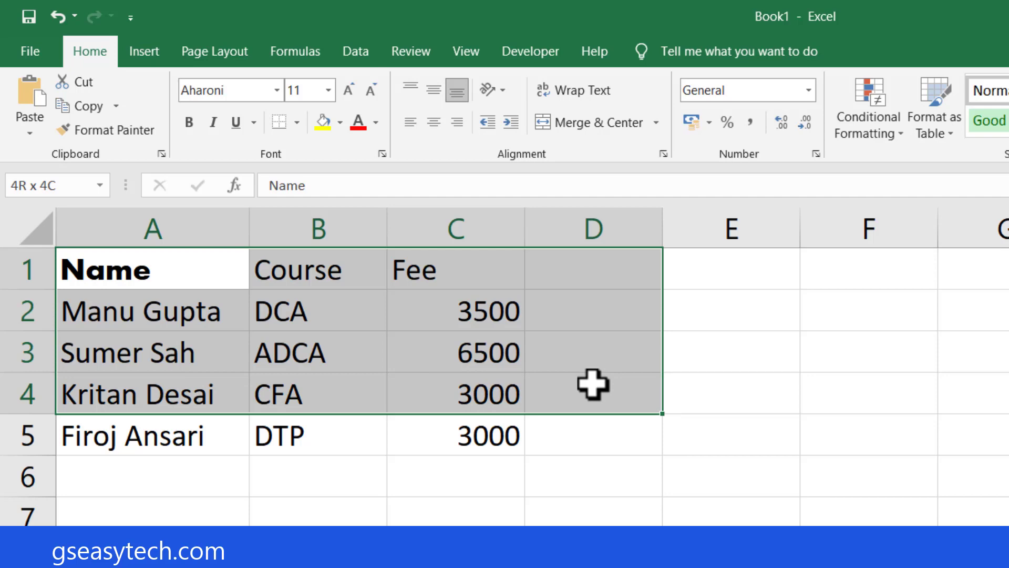
pyautogui.moveTo(593, 384); pyautogui.dragTo(458, 275)
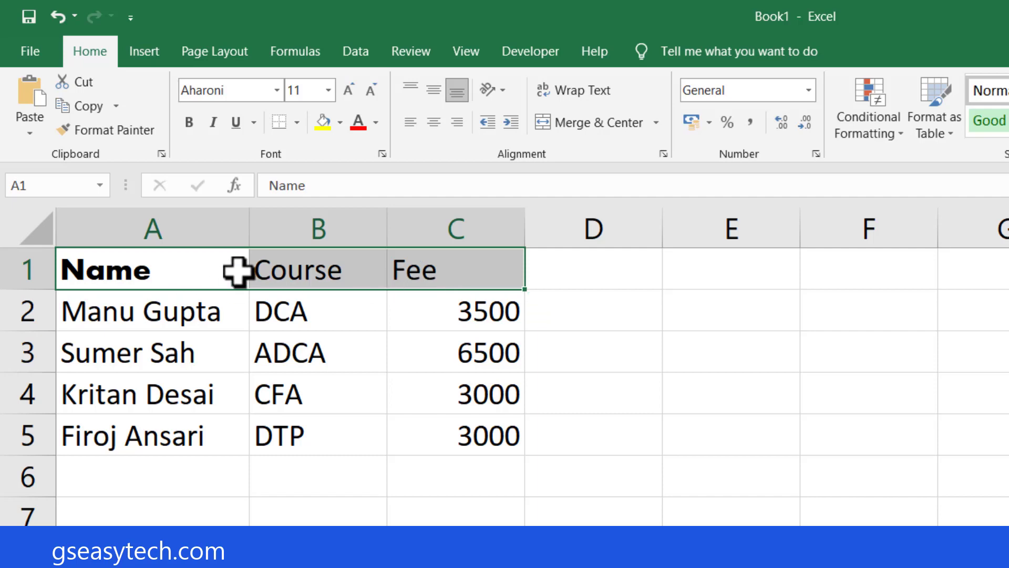
pyautogui.click(376, 123)
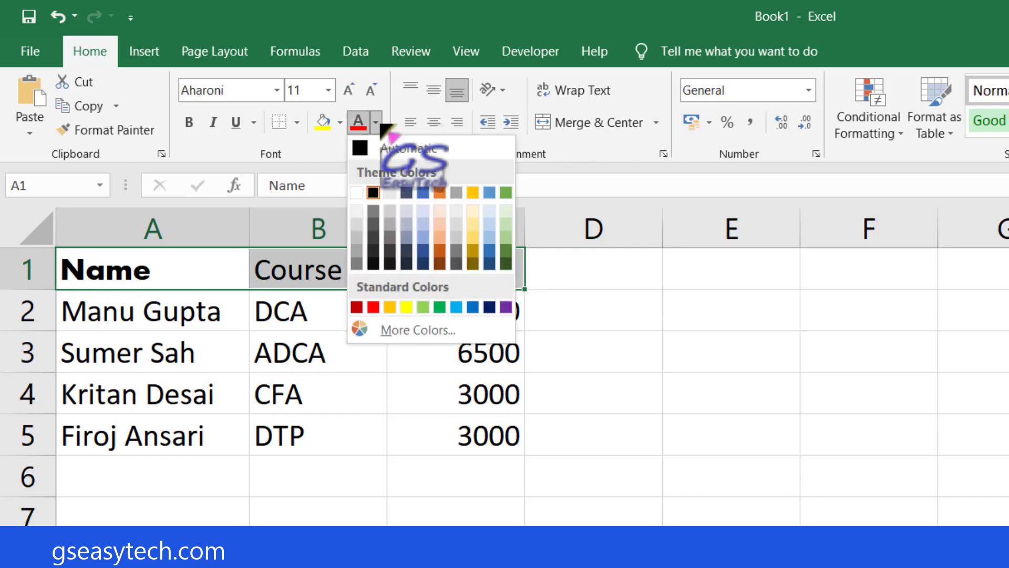
pyautogui.click(440, 307)
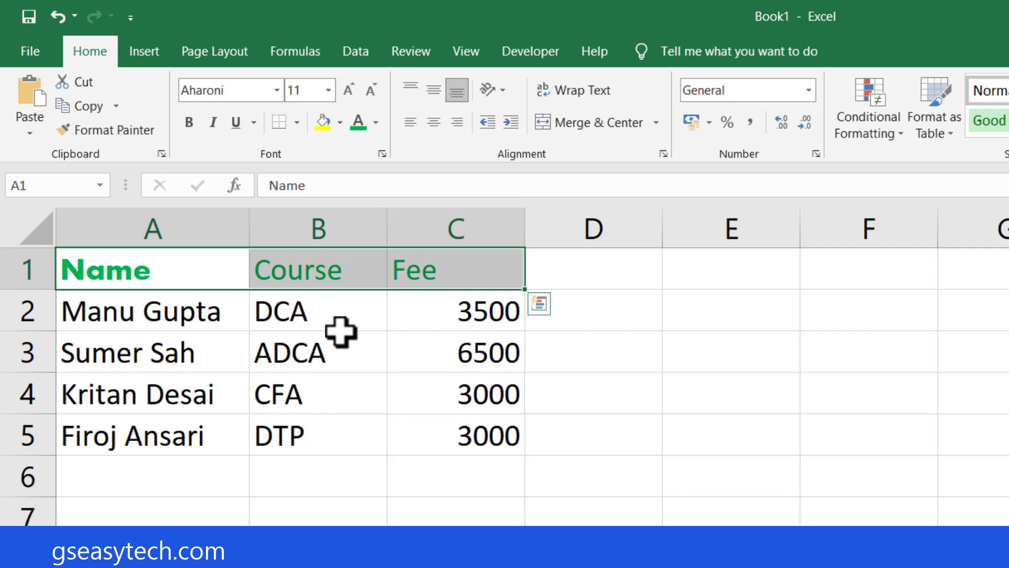
# Select the whole of column A and look at how far the selection extends down the sheet.
pyautogui.click(186, 307)
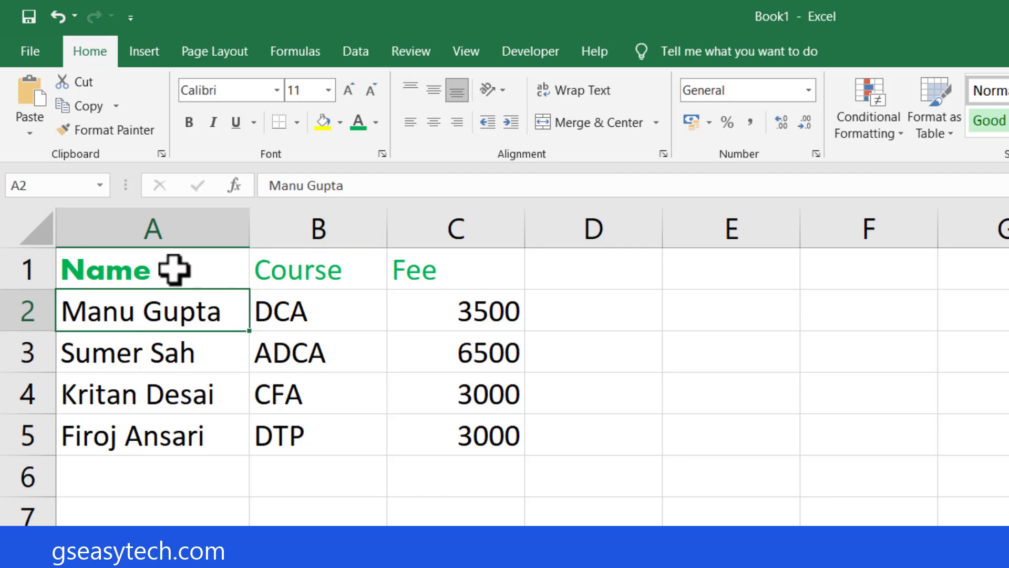
pyautogui.click(157, 221)
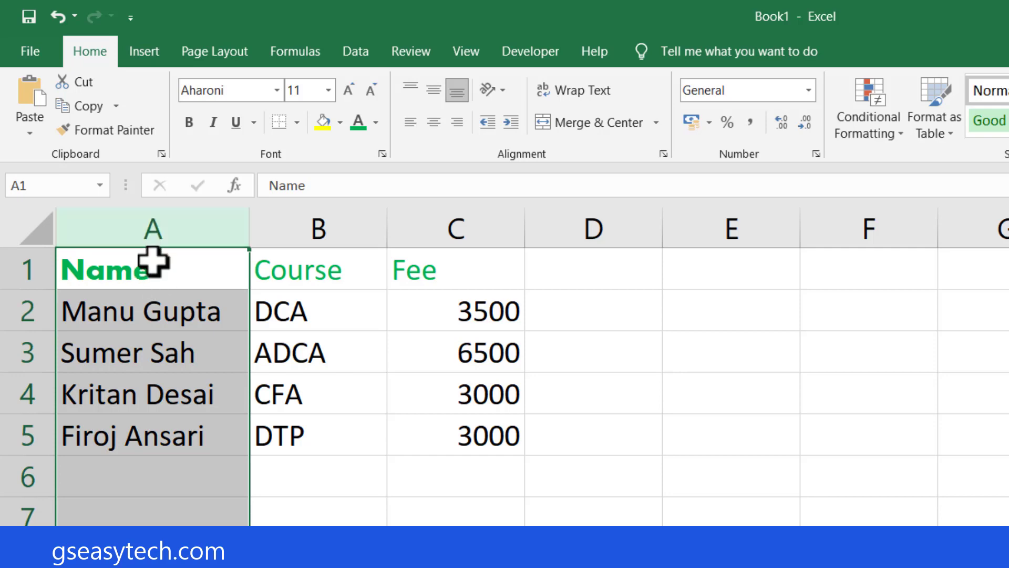
pyautogui.scroll(-18, 147, 367)
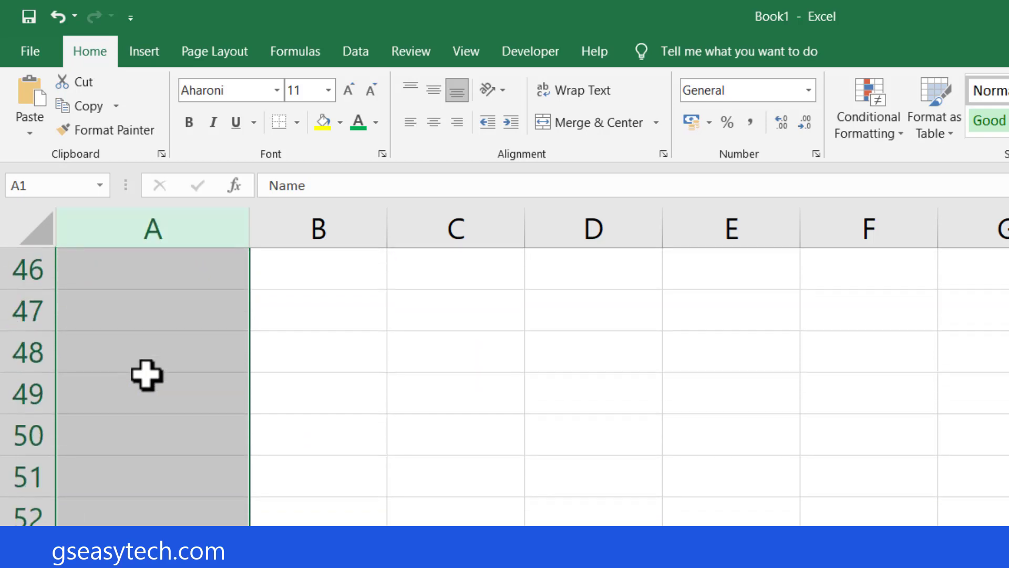
pyautogui.scroll(18, 147, 374)
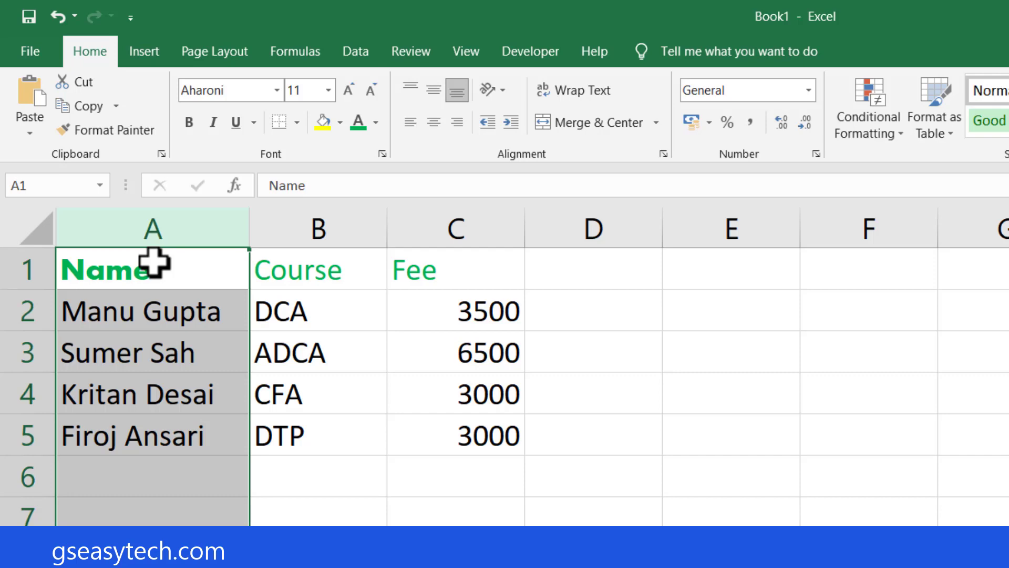
pyautogui.click(297, 341)
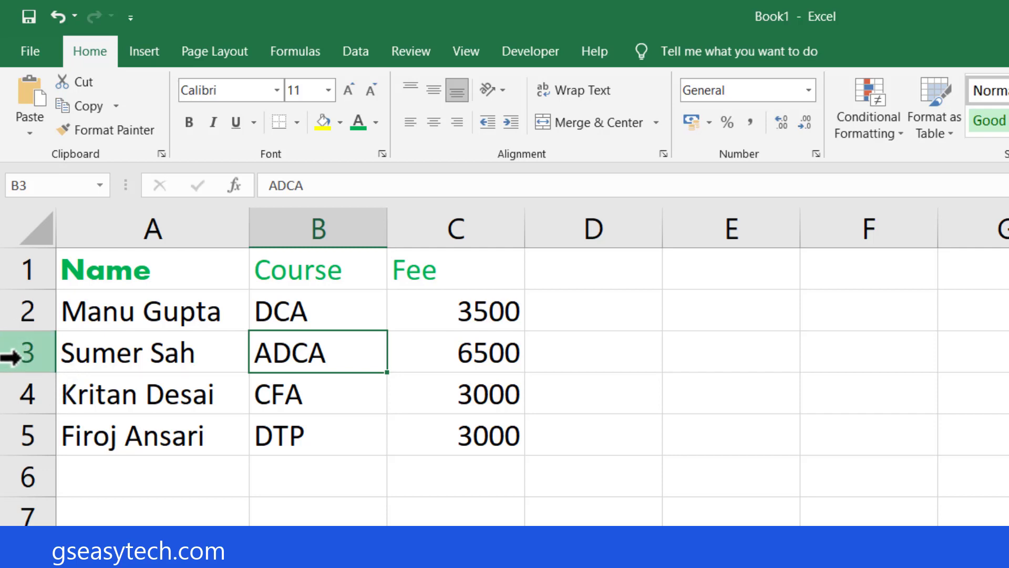
# Select the entire row 3, jump along it to the sheet's last column and return to cell A3.
pyautogui.click(11, 358)
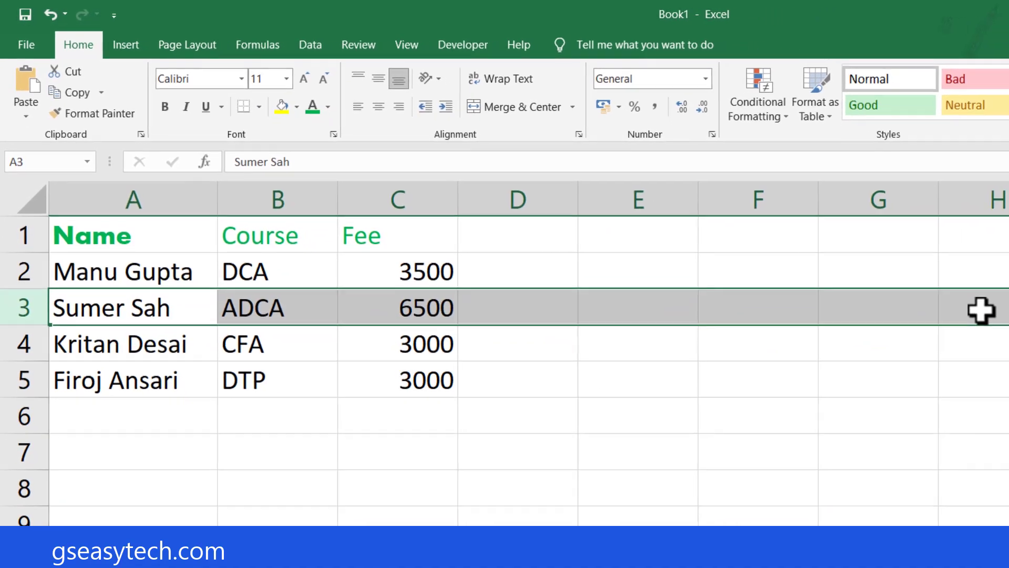
pyautogui.press('Right')
pyautogui.press('Right')
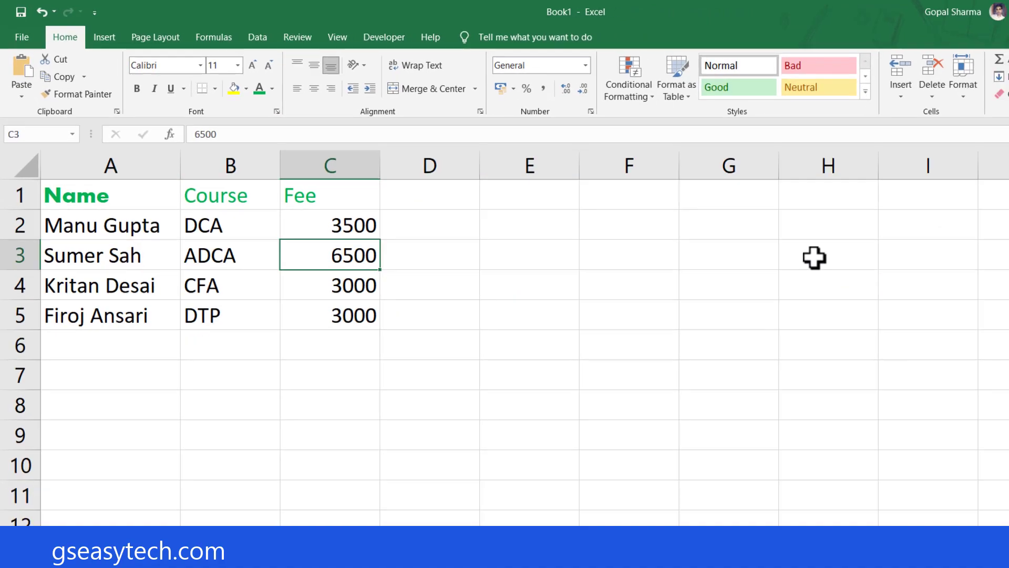
pyautogui.hotkey('ctrl', 'Right')
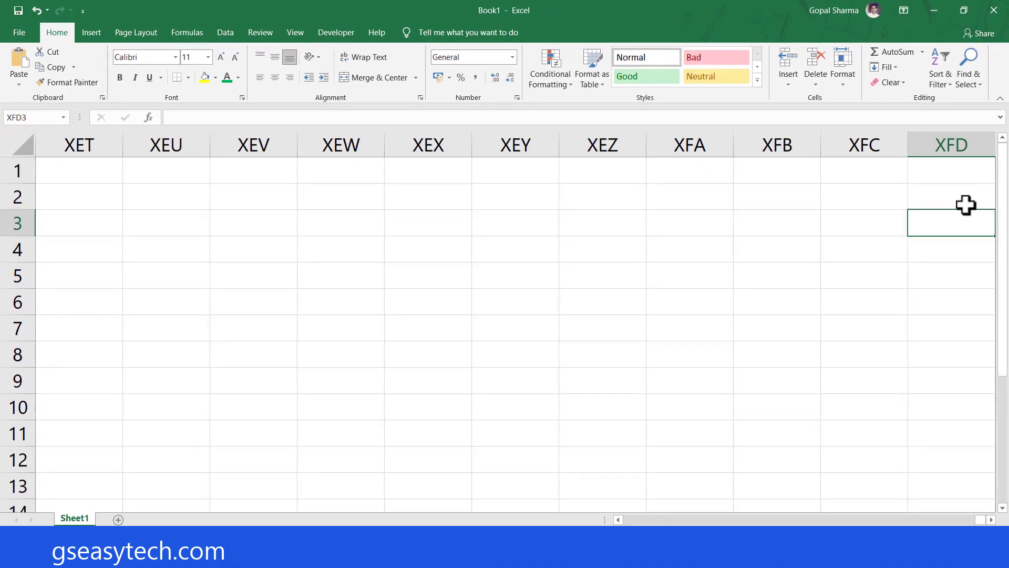
pyautogui.hotkey('ctrl', 'Left')
pyautogui.hotkey('ctrl', 'Left')
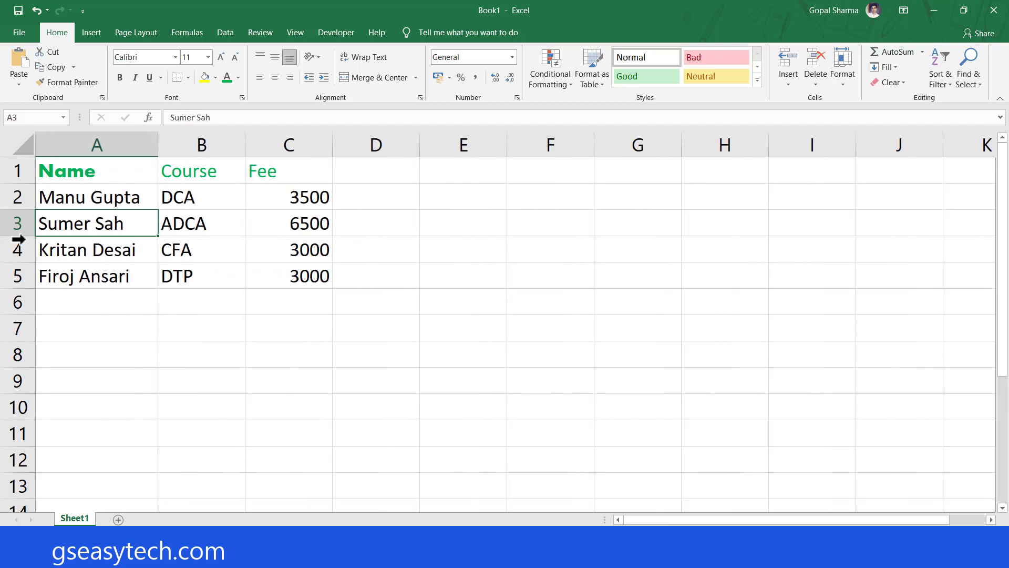
# Select all of row 3 again and view the selection across the columns.
pyautogui.click(11, 224)
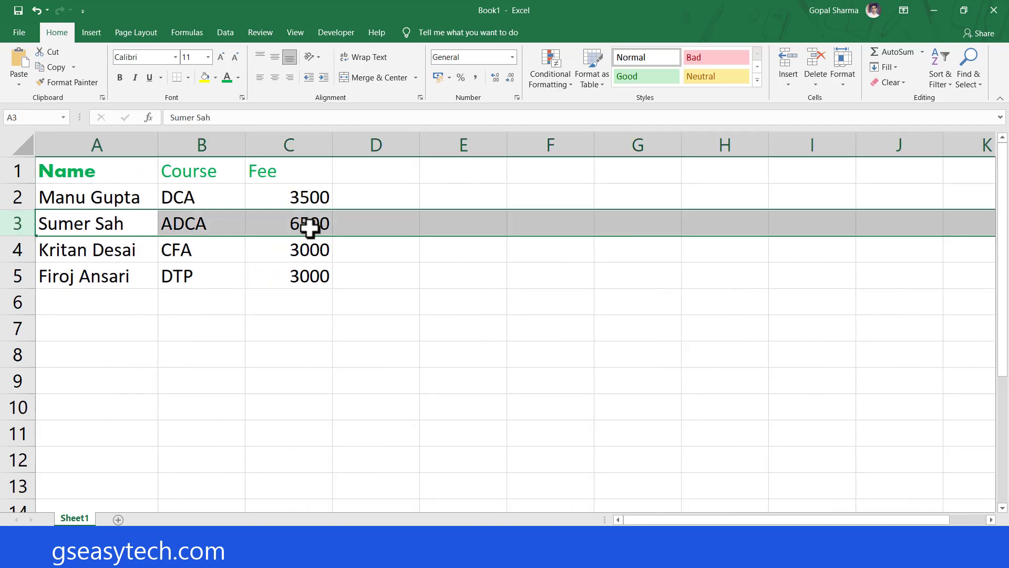
pyautogui.moveTo(739, 520); pyautogui.dragTo(934, 518)
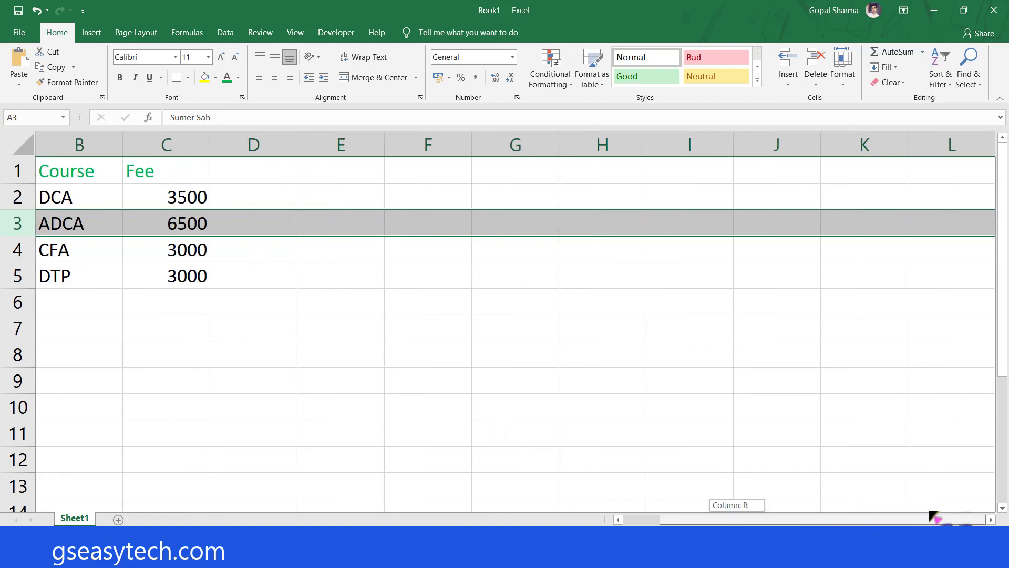
pyautogui.moveTo(870, 520); pyautogui.dragTo(691, 521)
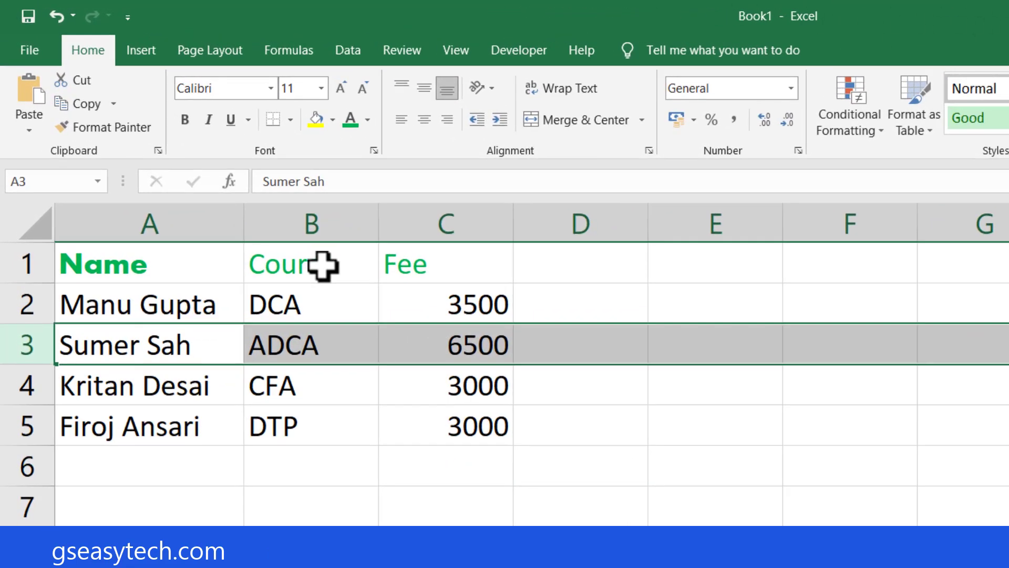
# Select every cell of the worksheet at once and look over the selected area.
pyautogui.click(158, 286)
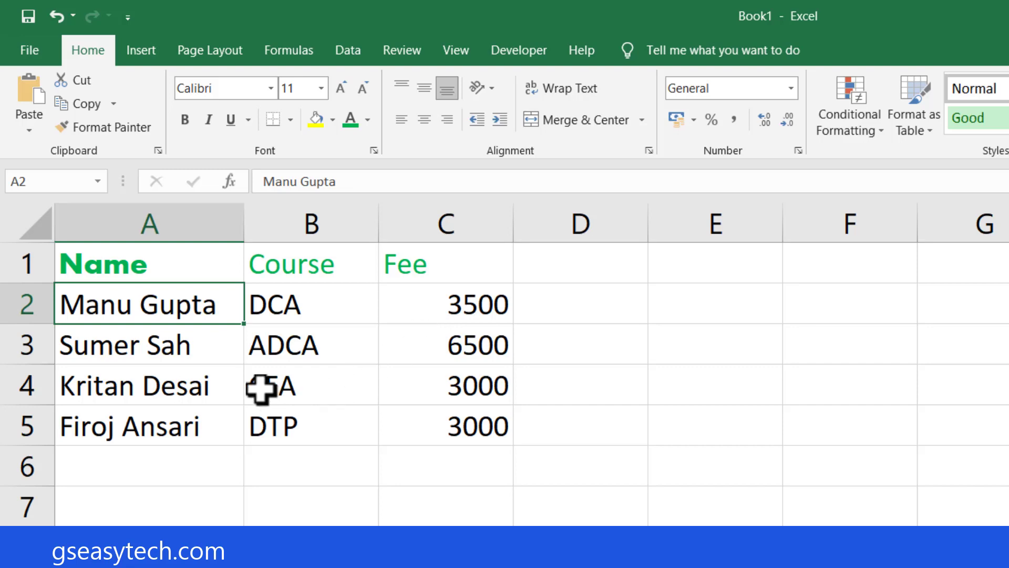
pyautogui.scroll(-7, 263, 389)
pyautogui.scroll(7, 437, 457)
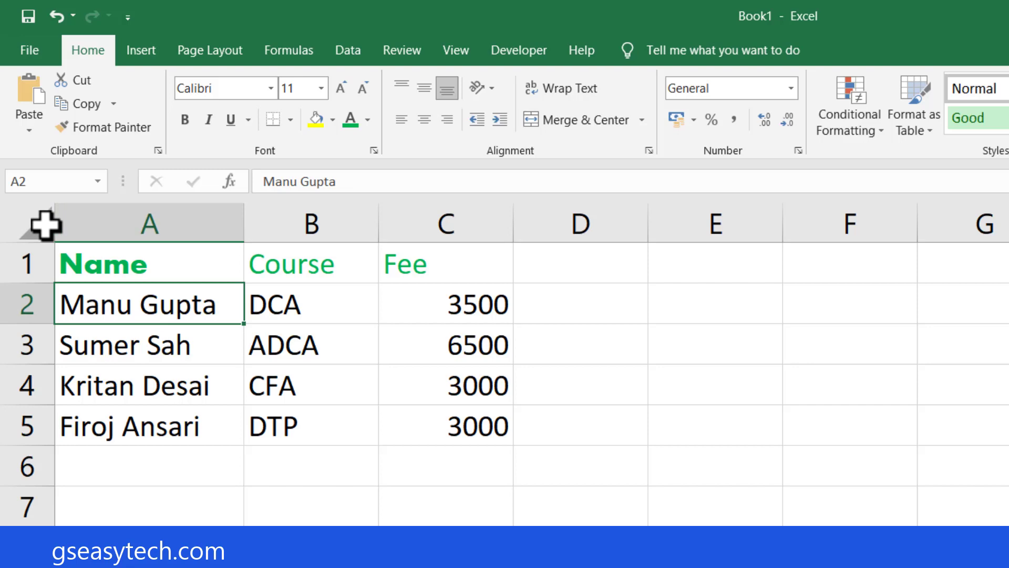
pyautogui.hotkey('ctrl', 'shift', 'd')
pyautogui.moveTo(2, 201)
pyautogui.mouseDown()
pyautogui.moveTo(13, 242)
pyautogui.moveTo(52, 243)
pyautogui.mouseUp()
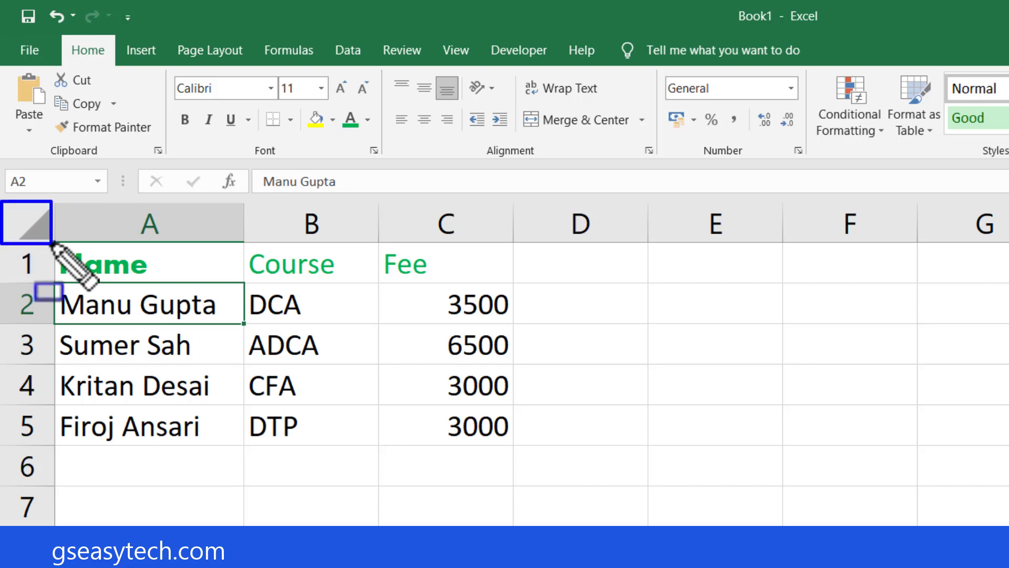
pyautogui.press('Escape')
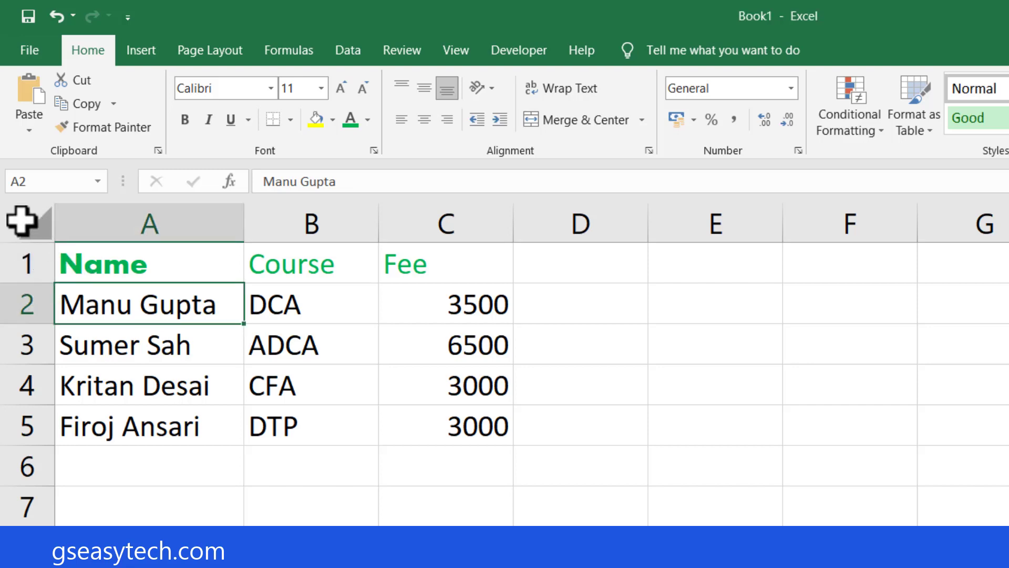
pyautogui.click(22, 221)
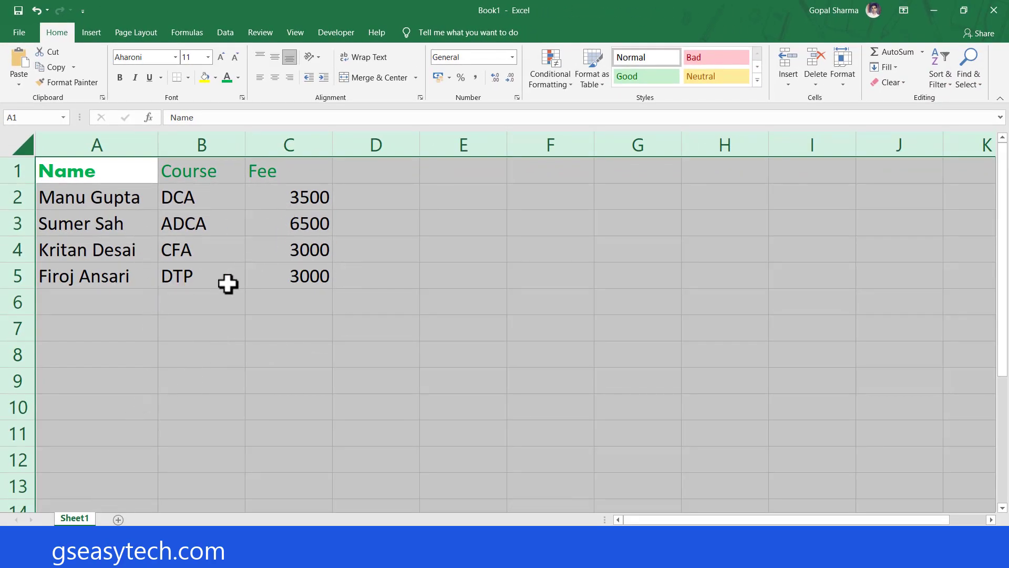
pyautogui.scroll(-12, 228, 283)
pyautogui.scroll(12, 228, 283)
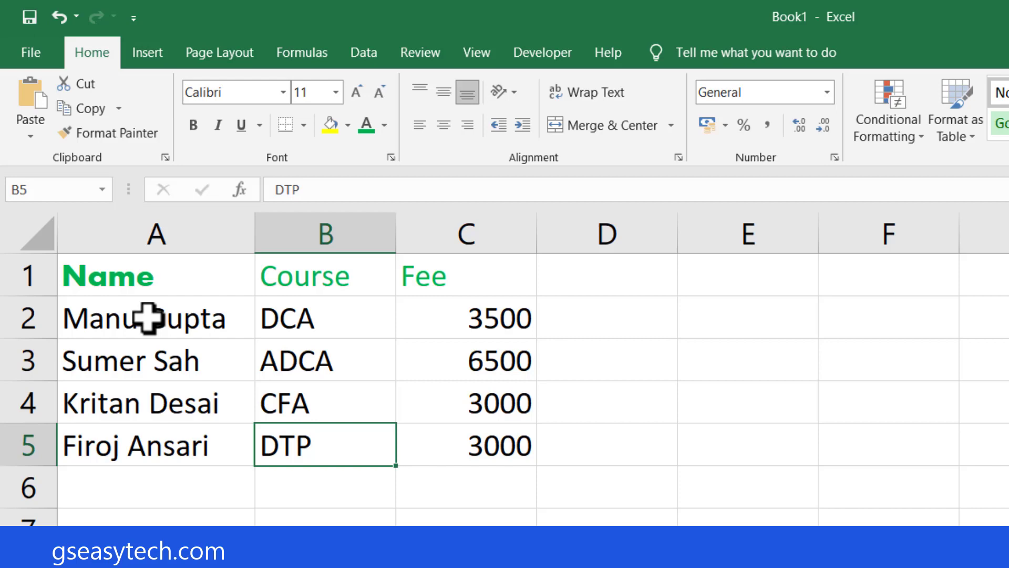
# Set the font of the header cells A1:C1 to Astron Boy Wonder.
pyautogui.click(105, 273)
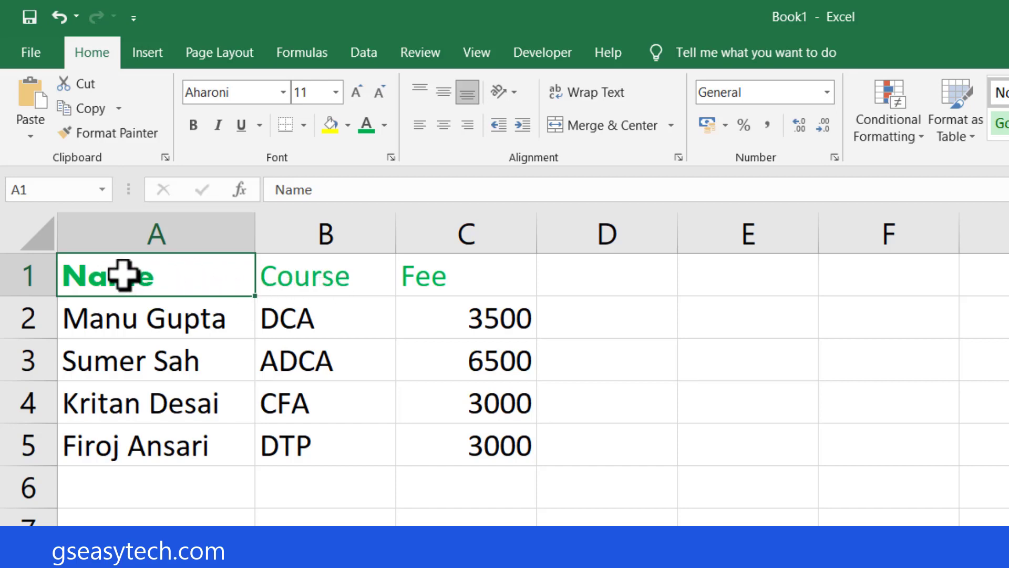
pyautogui.moveTo(123, 274); pyautogui.dragTo(453, 266)
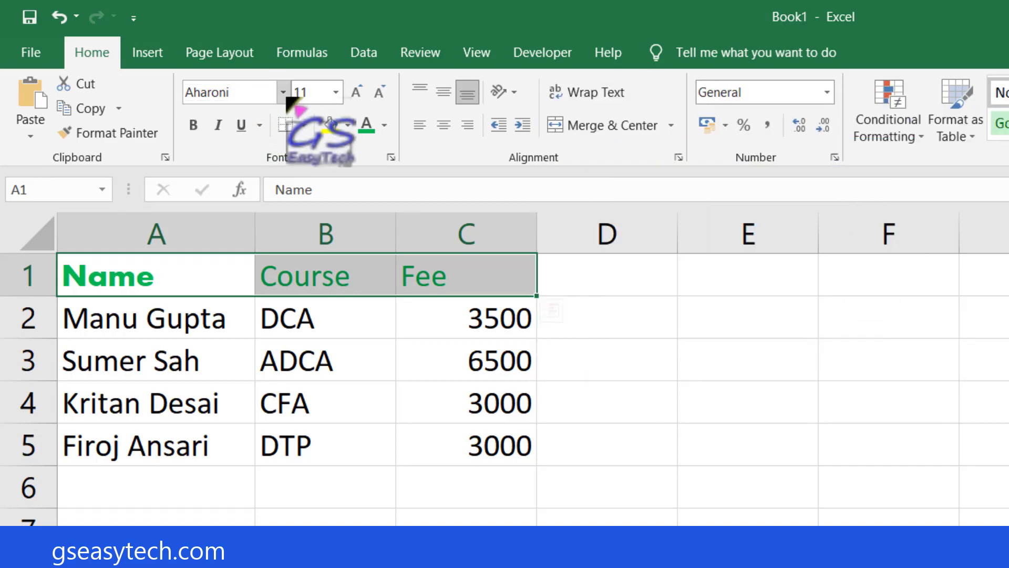
pyautogui.click(283, 94)
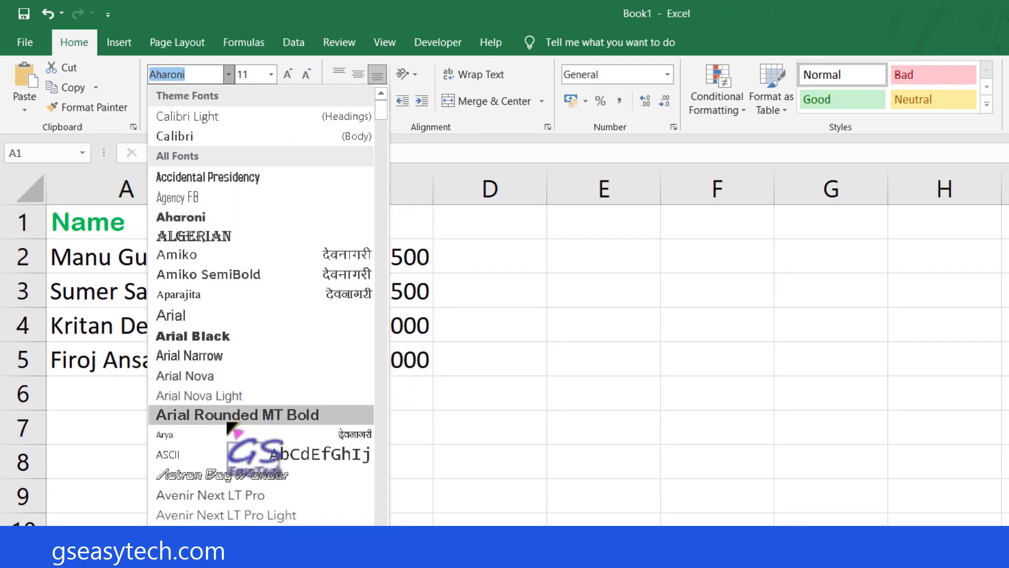
pyautogui.click(239, 475)
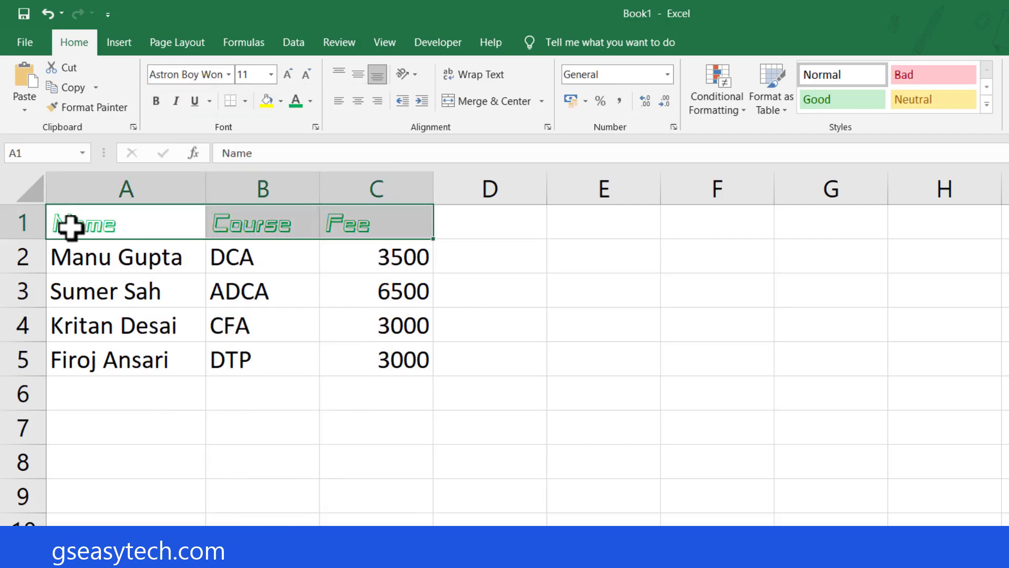
pyautogui.click(322, 286)
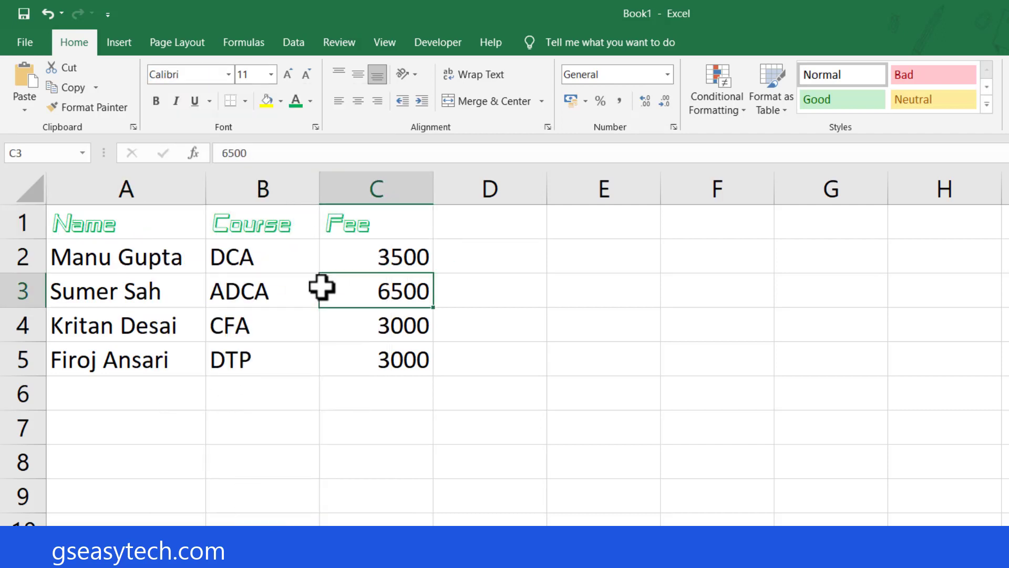
pyautogui.click(142, 257)
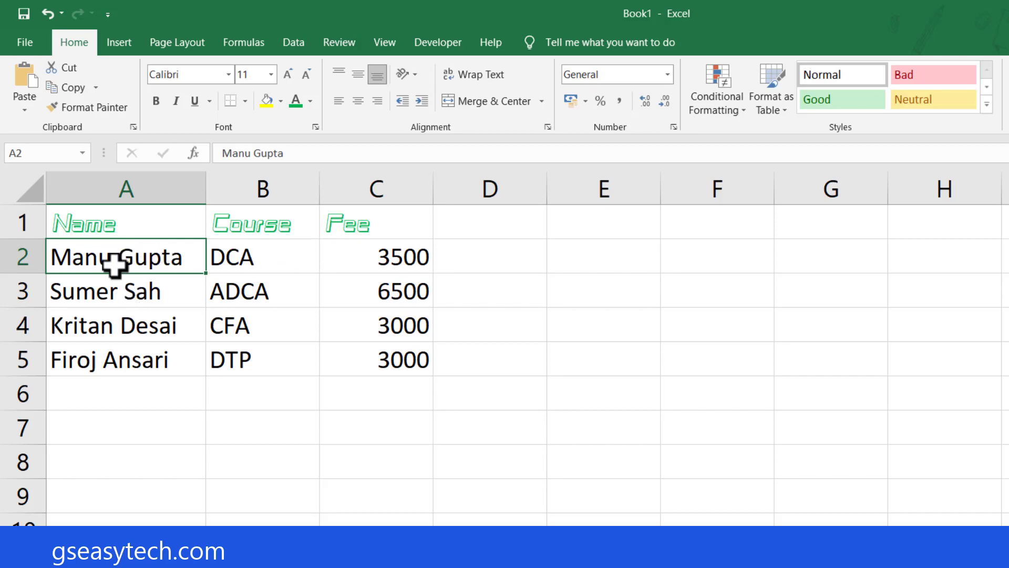
pyautogui.moveTo(117, 257); pyautogui.dragTo(368, 358)
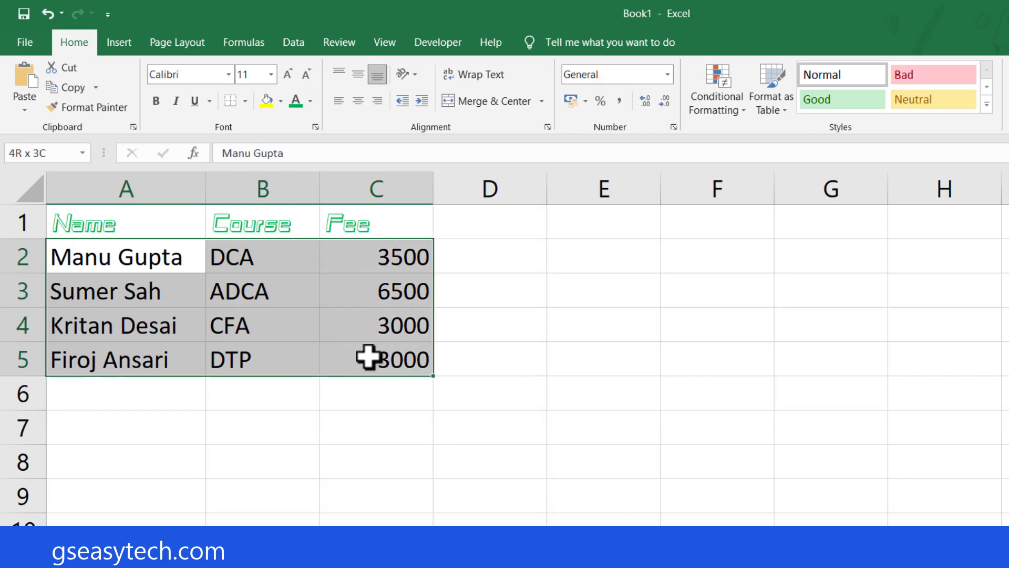
pyautogui.click(267, 336)
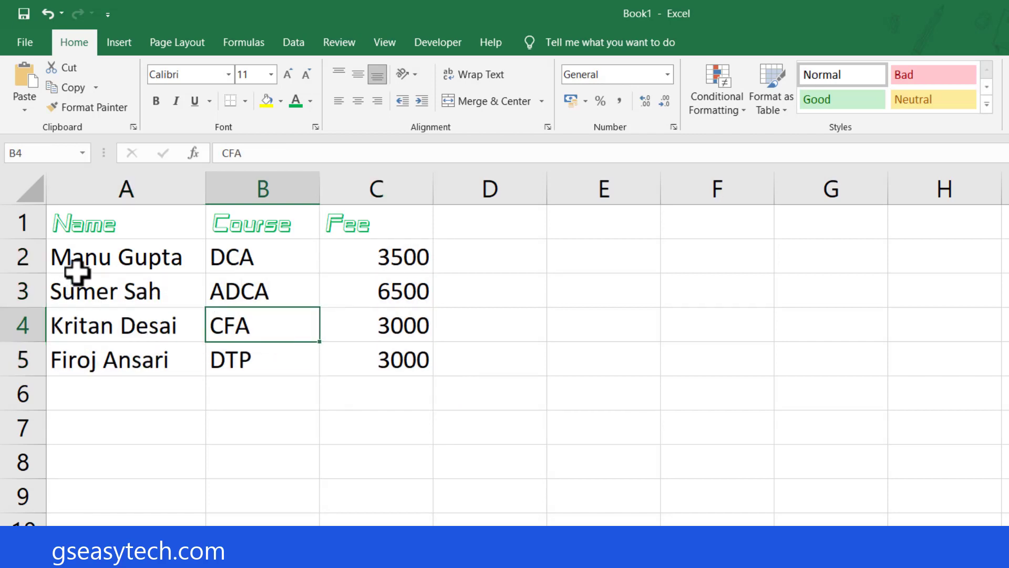
# Set the font of the name entries in A2:A5 to Brush Script MT.
pyautogui.click(105, 254)
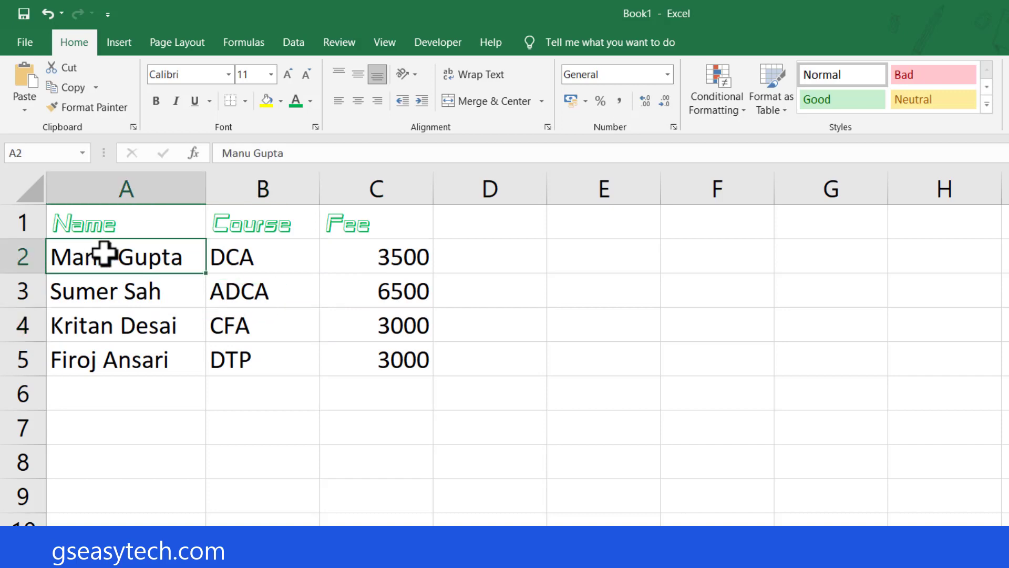
pyautogui.moveTo(105, 268); pyautogui.dragTo(97, 361)
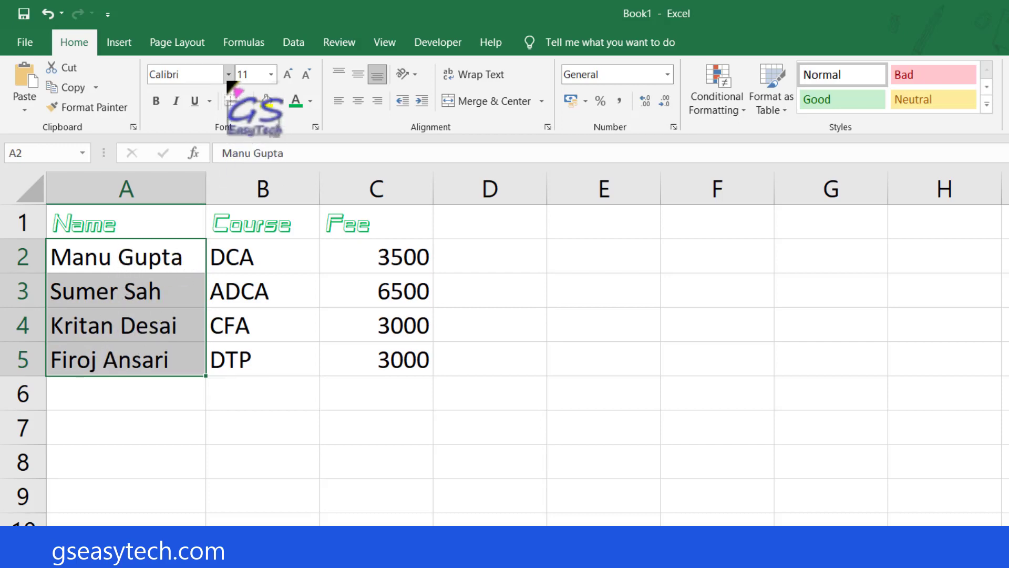
pyautogui.click(229, 75)
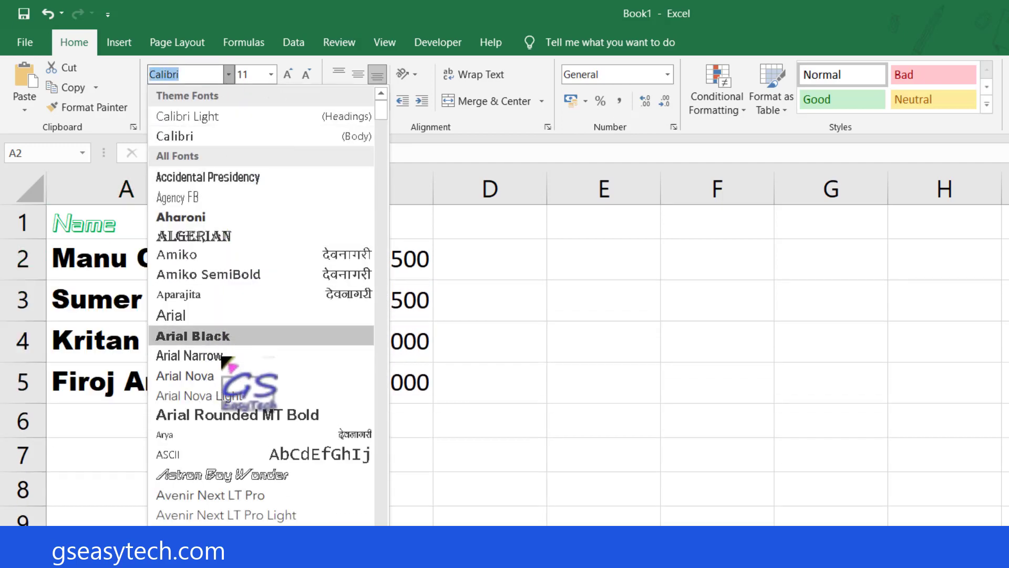
pyautogui.scroll(-10, 231, 390)
pyautogui.scroll(-8, 236, 339)
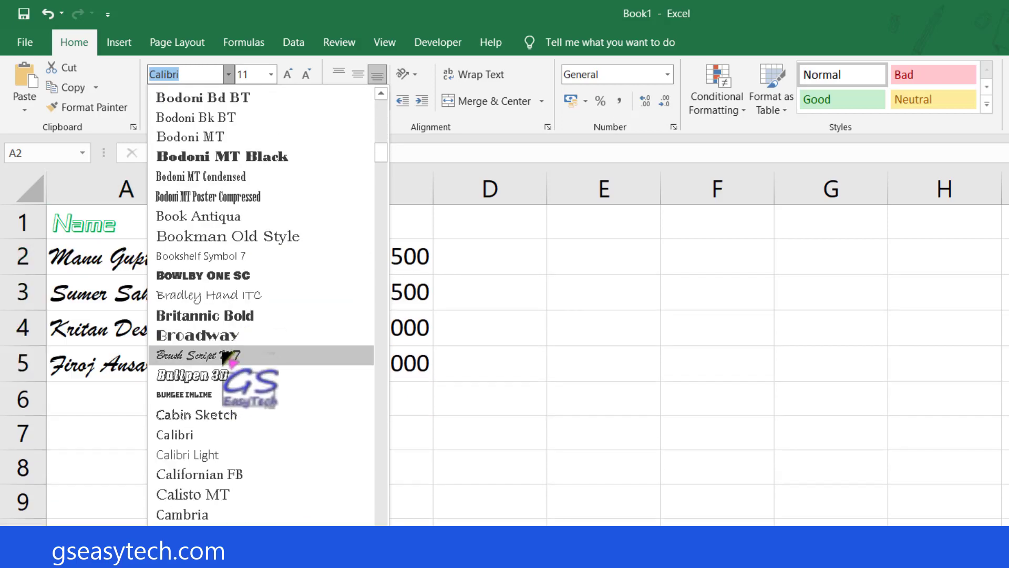
pyautogui.click(220, 355)
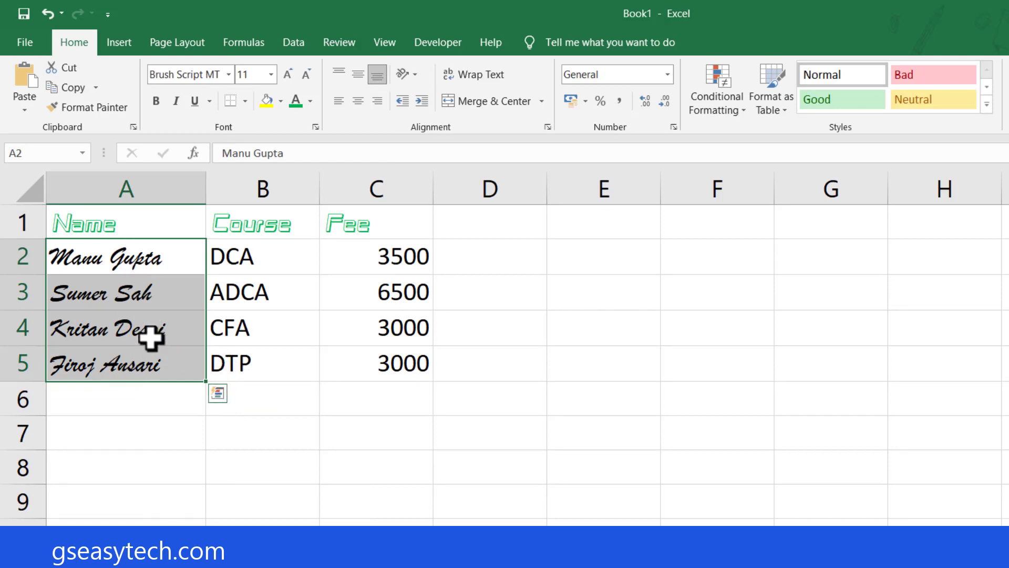
# Reduce the font size of the fee values in C2:C5 to 8.
pyautogui.moveTo(380, 250); pyautogui.dragTo(368, 352)
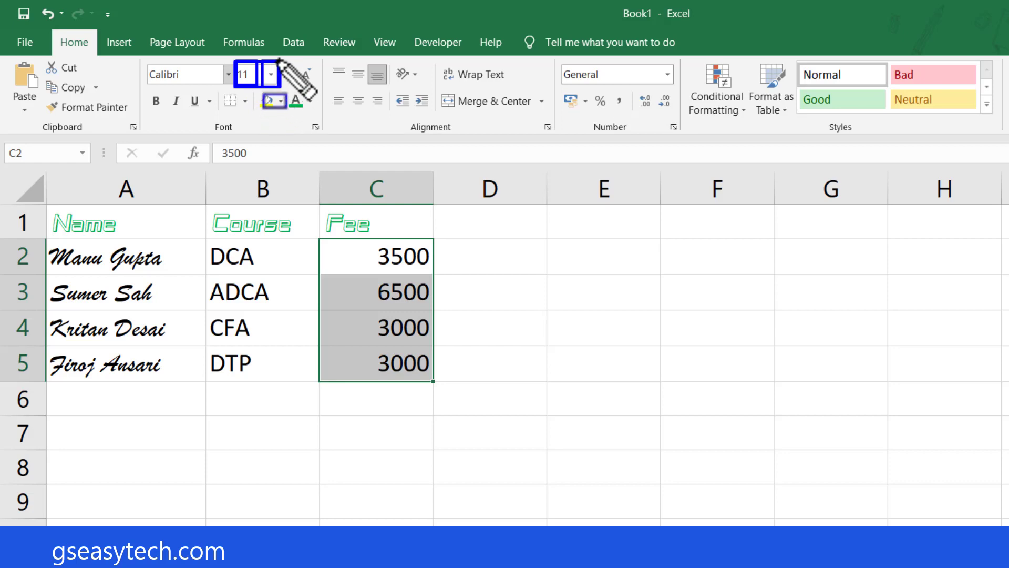
pyautogui.click(306, 75)
pyautogui.click(306, 74)
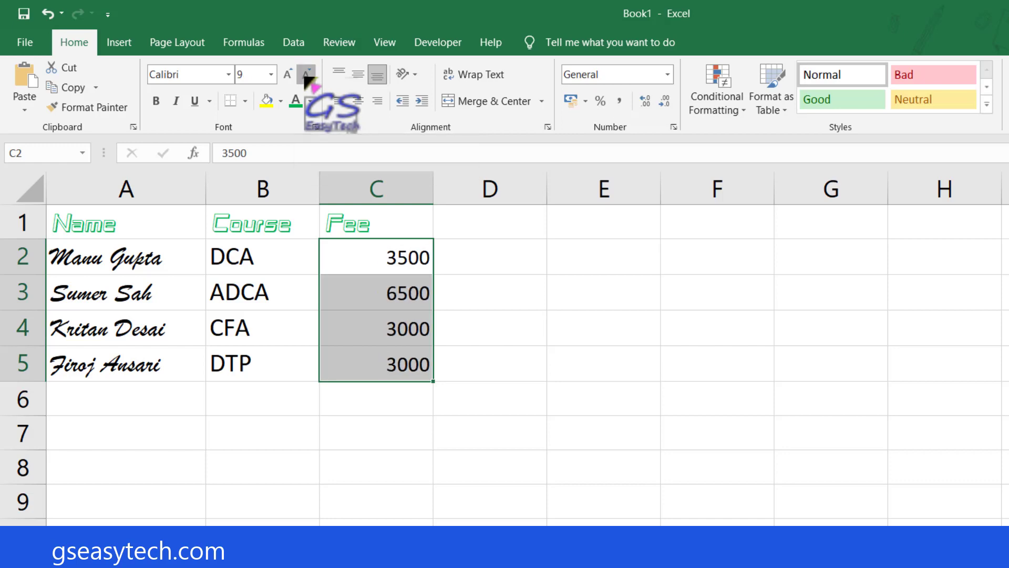
pyautogui.click(306, 74)
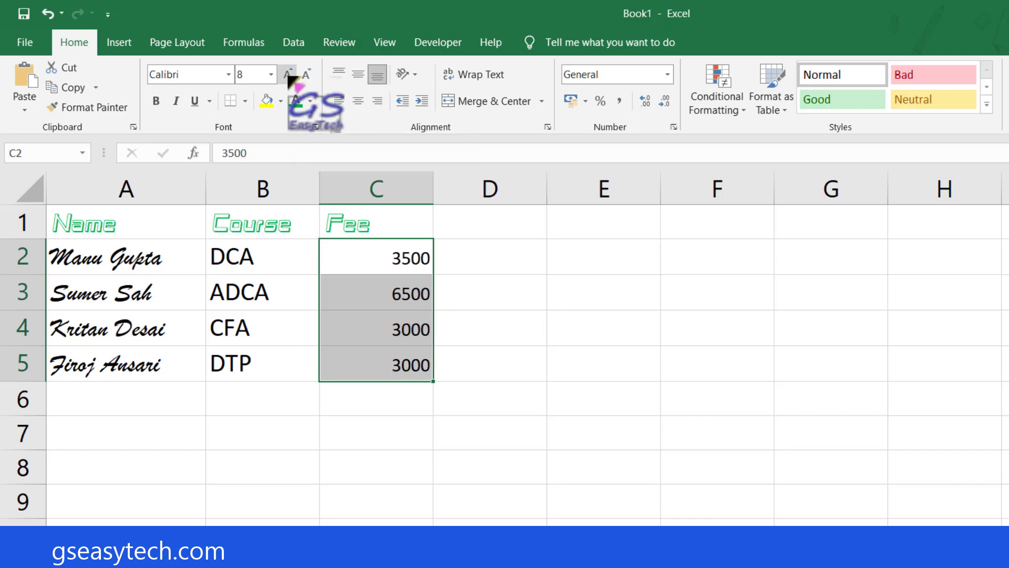
# Increase the font size of the fee values in C2:C5 stepwise to 14.
pyautogui.click(288, 75)
pyautogui.click(287, 74)
pyautogui.click(288, 74)
pyautogui.click(287, 75)
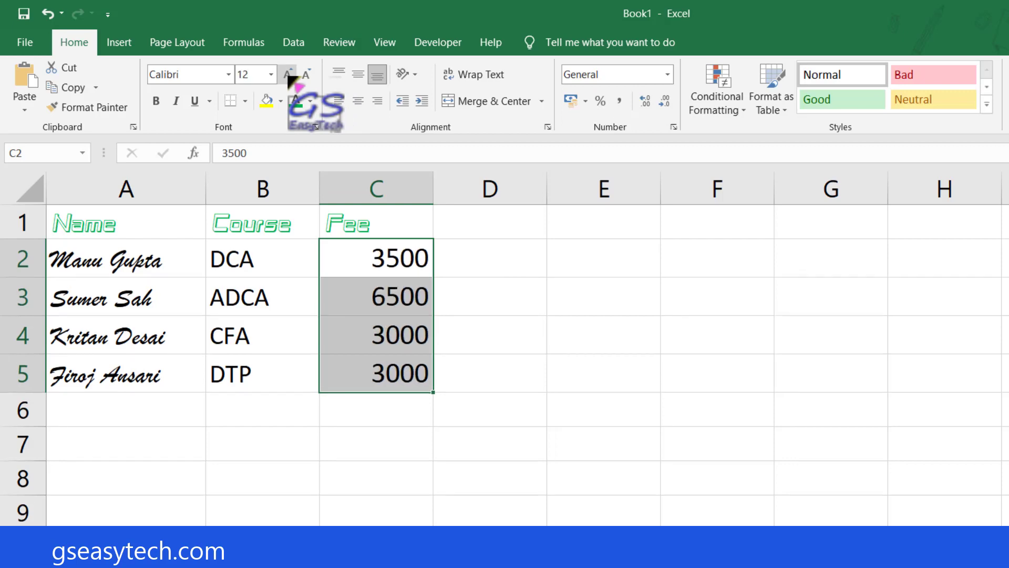
pyautogui.click(287, 74)
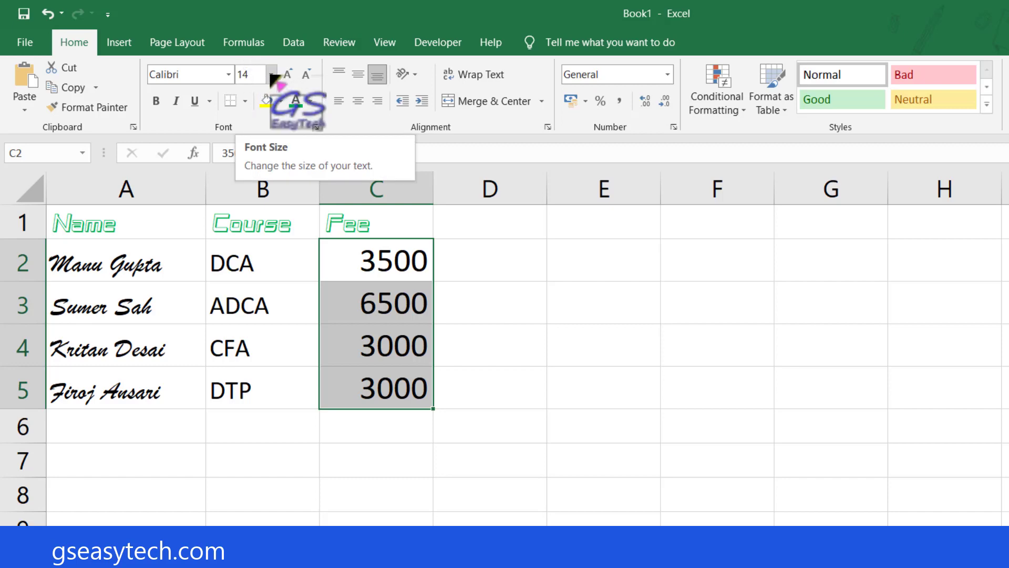
# Enlarge the fee values in C2:C5 to font size 36, and set their size back to 14.
pyautogui.click(271, 74)
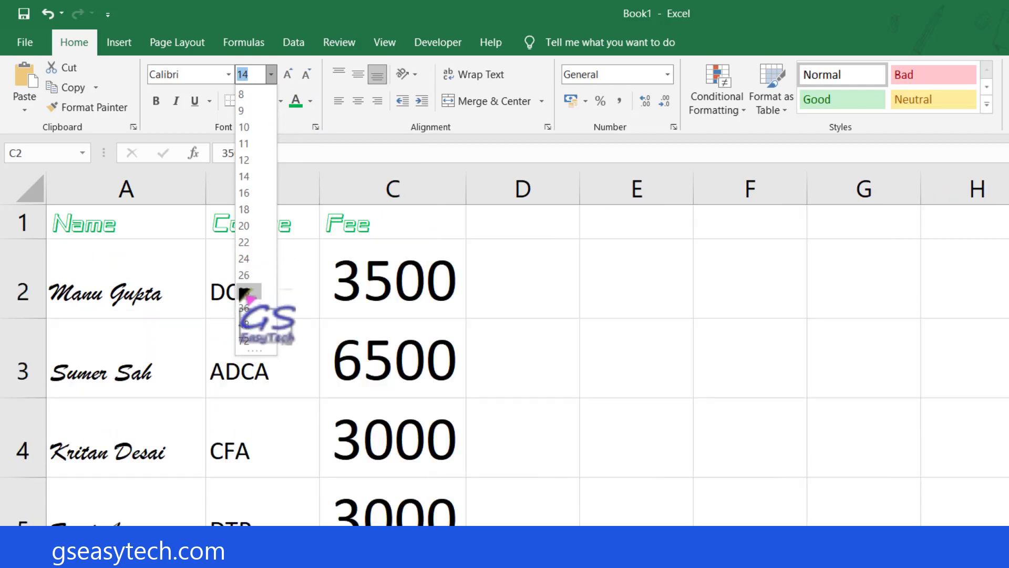
pyautogui.click(250, 309)
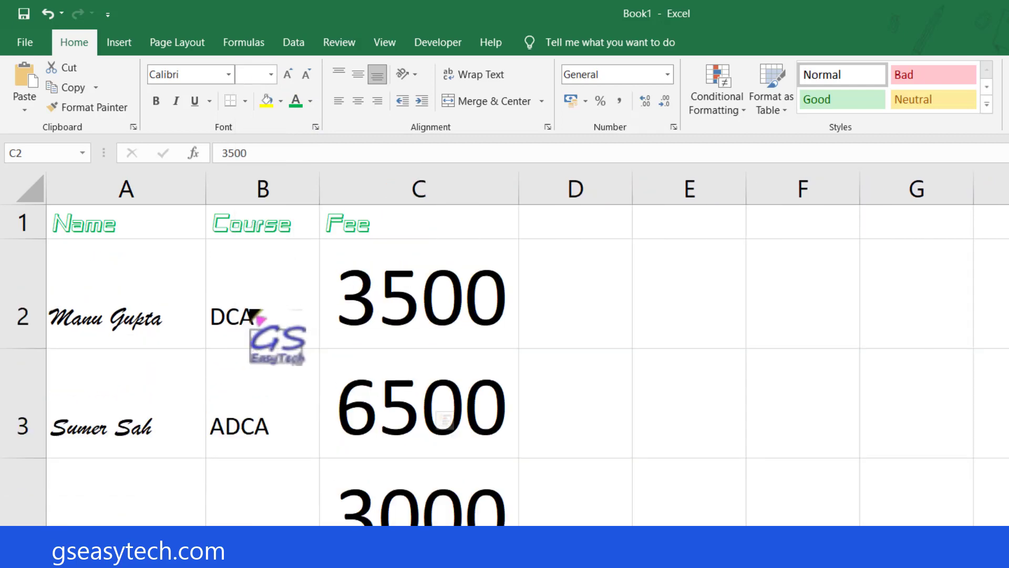
pyautogui.moveTo(399, 294); pyautogui.dragTo(462, 412)
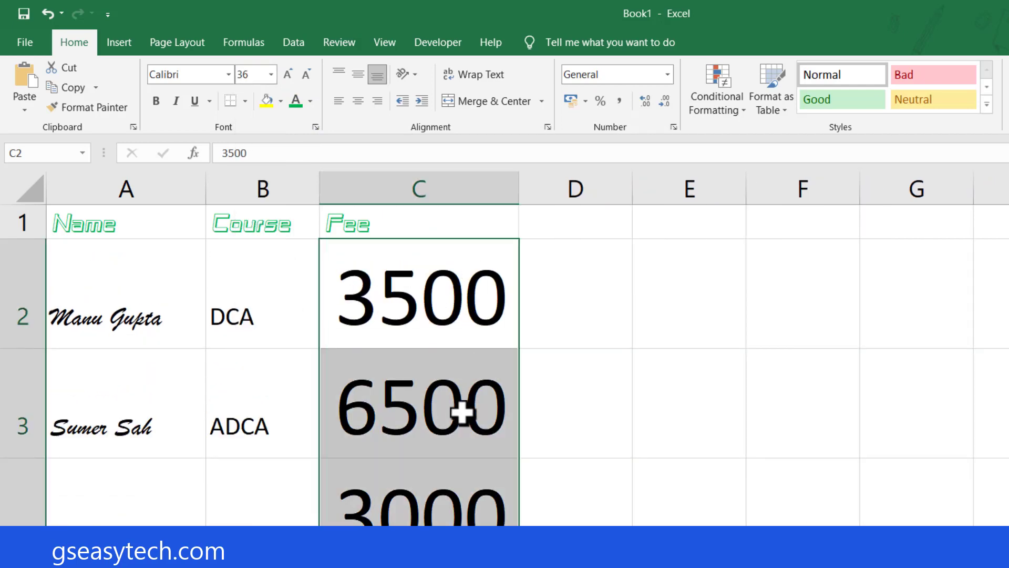
pyautogui.click(256, 75)
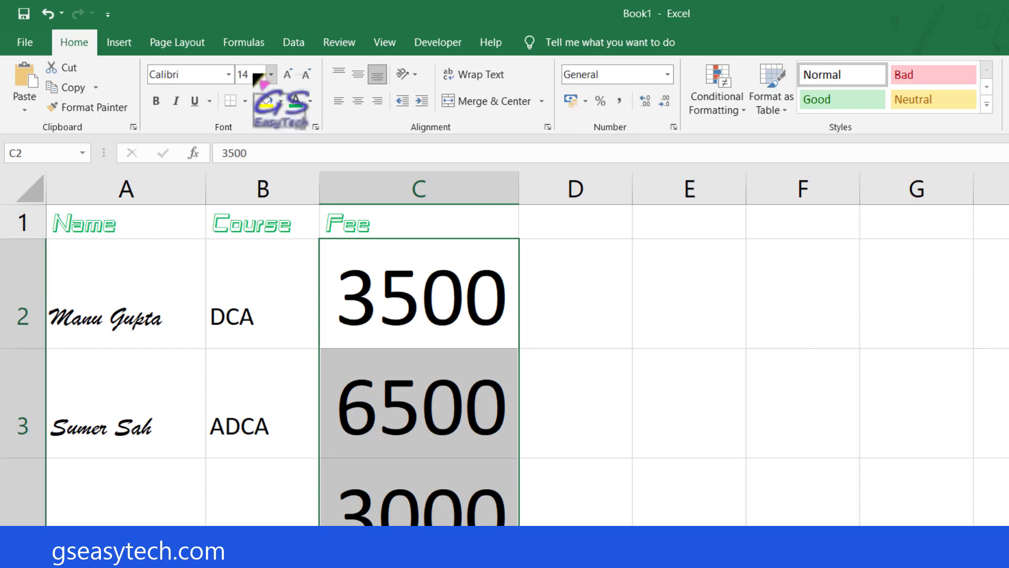
pyautogui.press('Return')
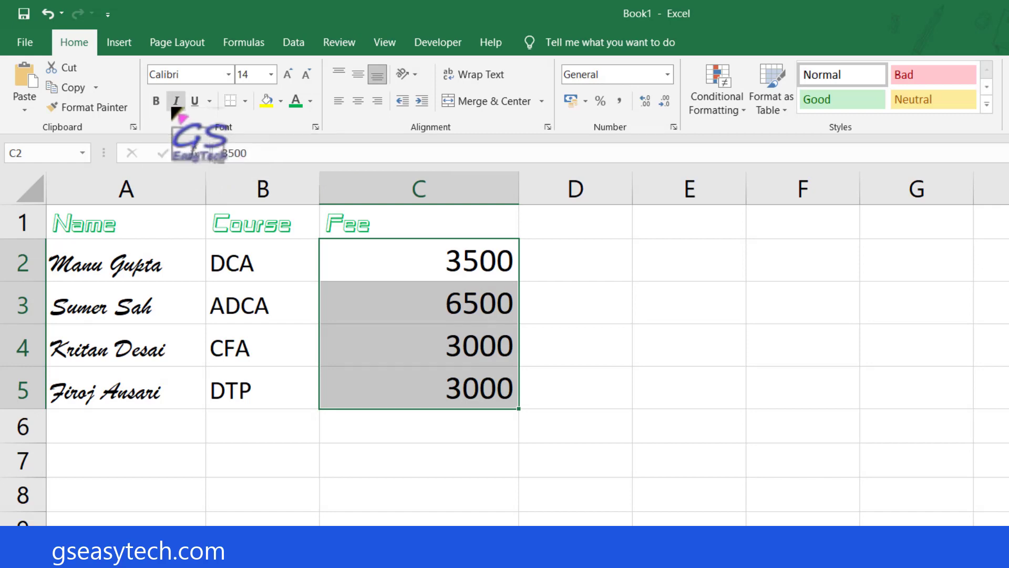
# Make the course entries in B2:B5 bold.
pyautogui.click(162, 234)
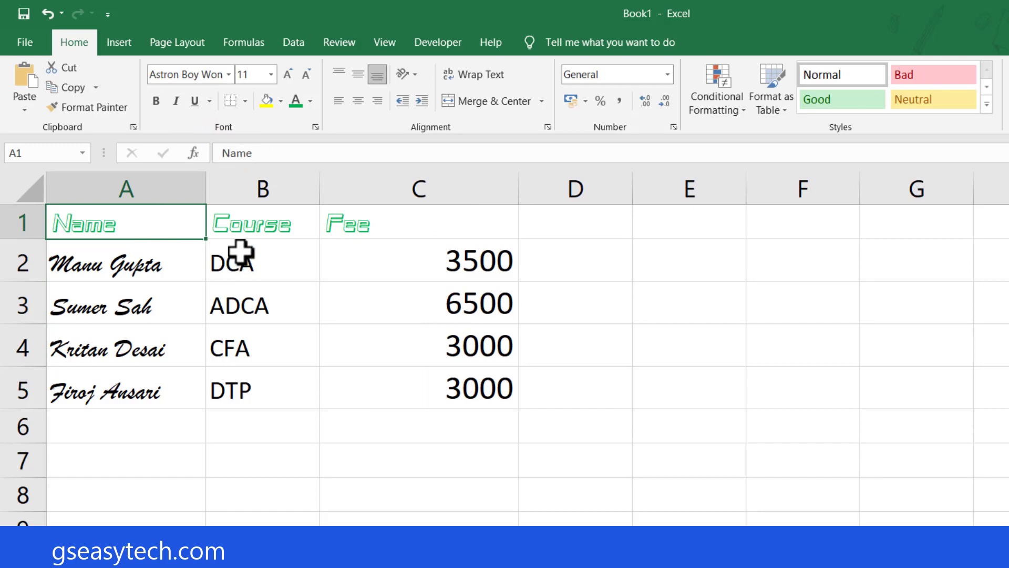
pyautogui.moveTo(241, 253); pyautogui.dragTo(241, 382)
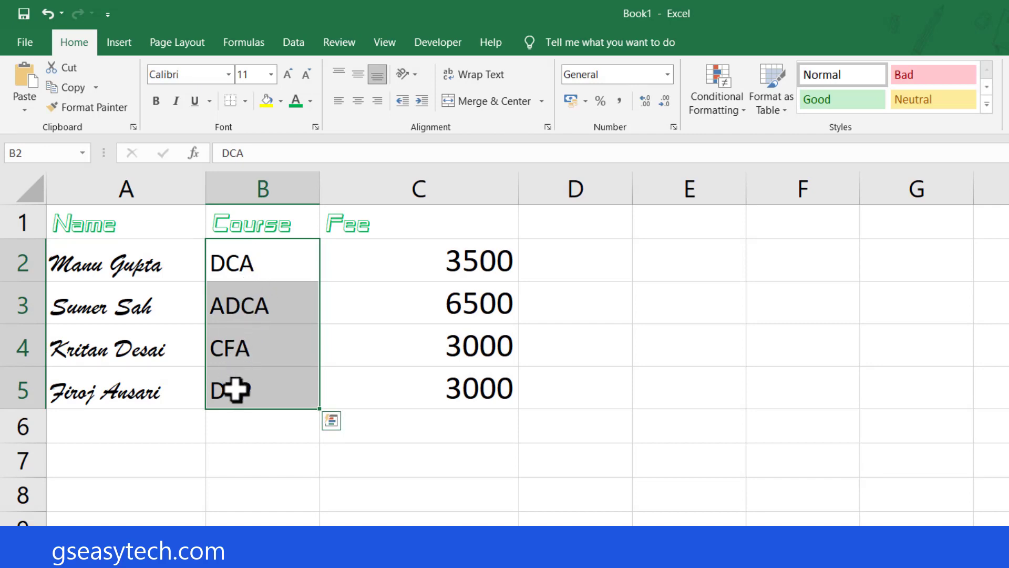
pyautogui.click(156, 101)
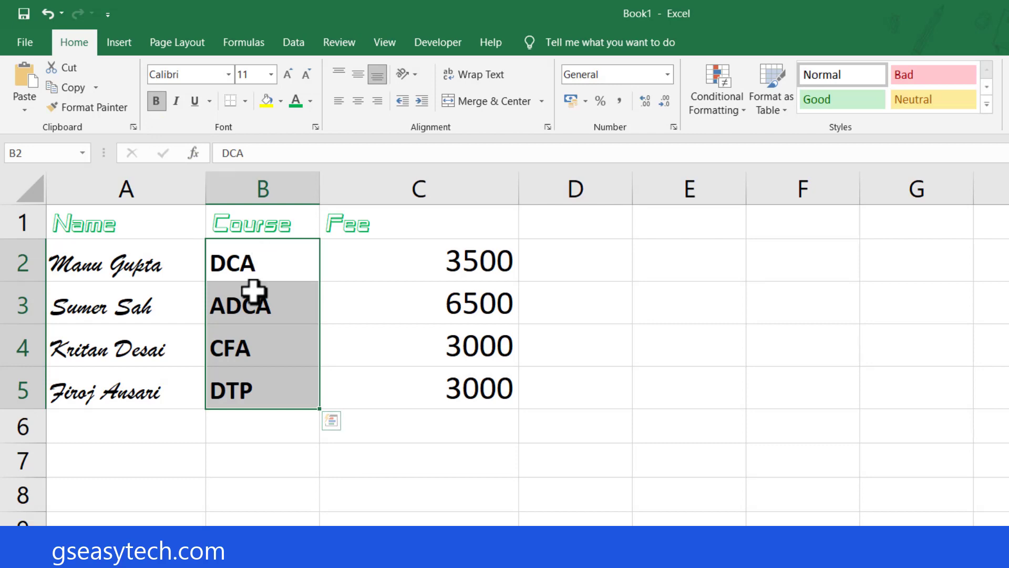
# Apply italic and underline to the fee values in C2:C5.
pyautogui.click(428, 315)
pyautogui.moveTo(433, 255); pyautogui.dragTo(431, 382)
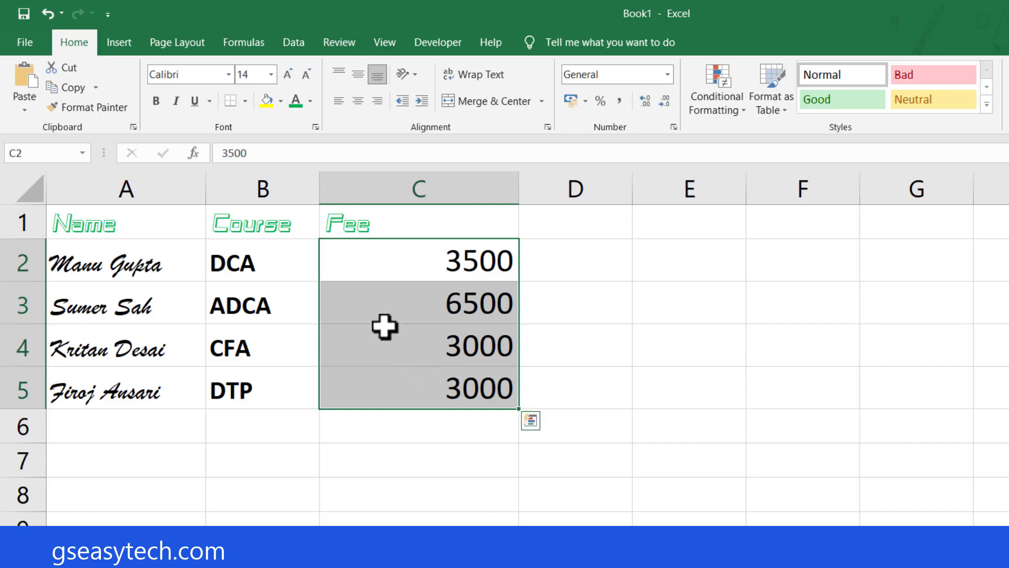
pyautogui.click(177, 101)
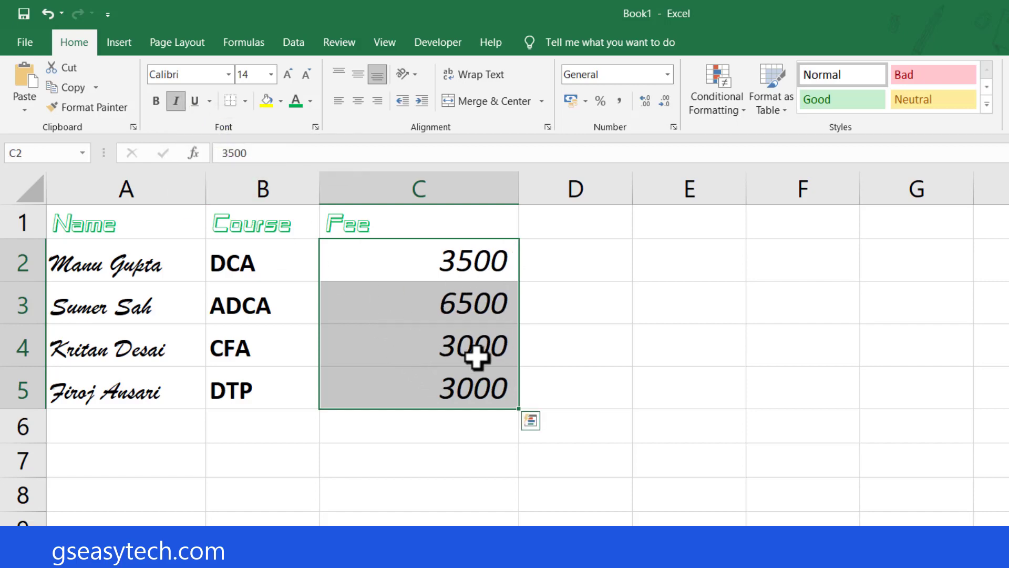
pyautogui.click(195, 101)
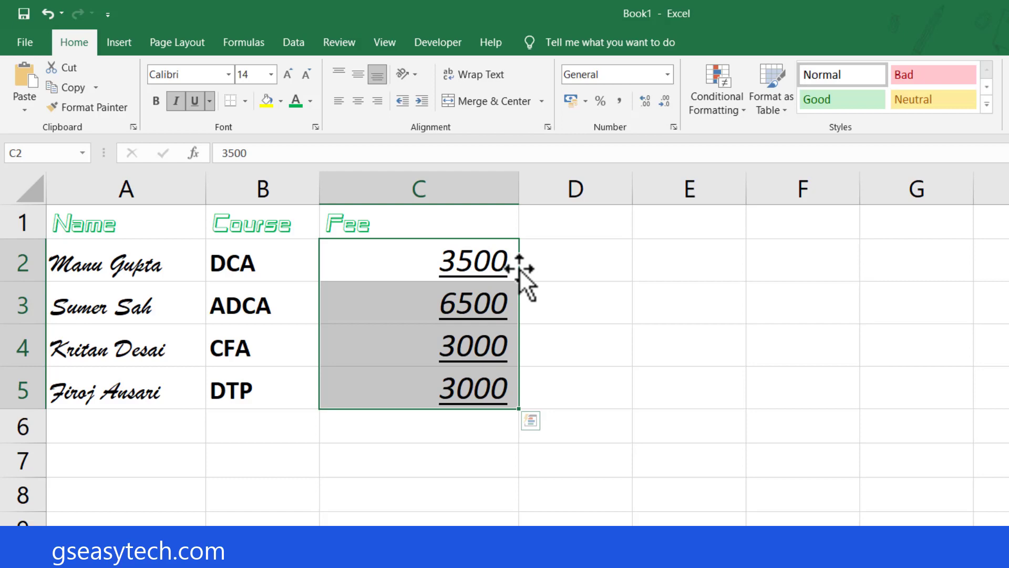
pyautogui.click(471, 303)
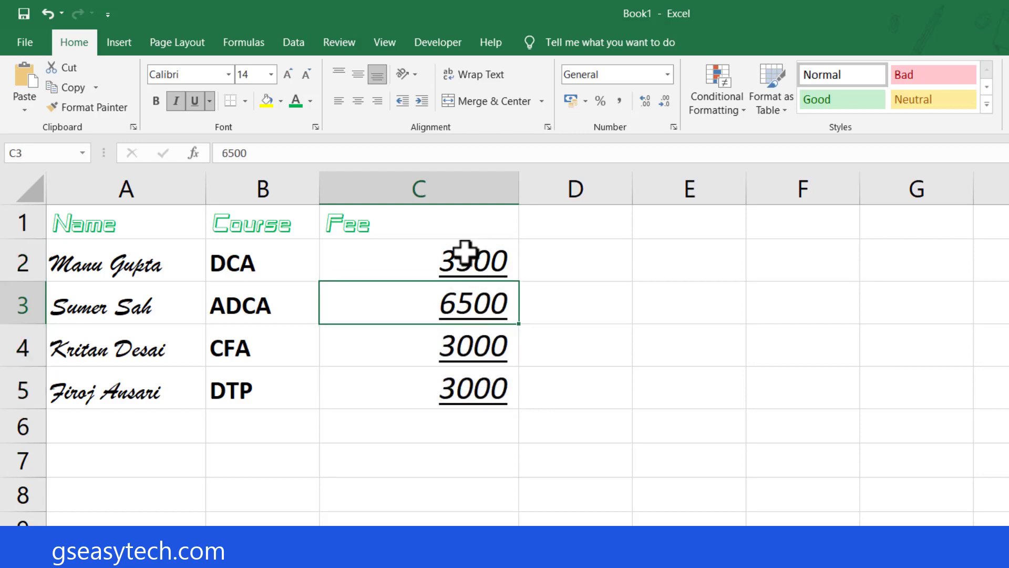
# Remove the italic and underline formatting from the fee values in C2:C5.
pyautogui.moveTo(464, 253); pyautogui.dragTo(465, 381)
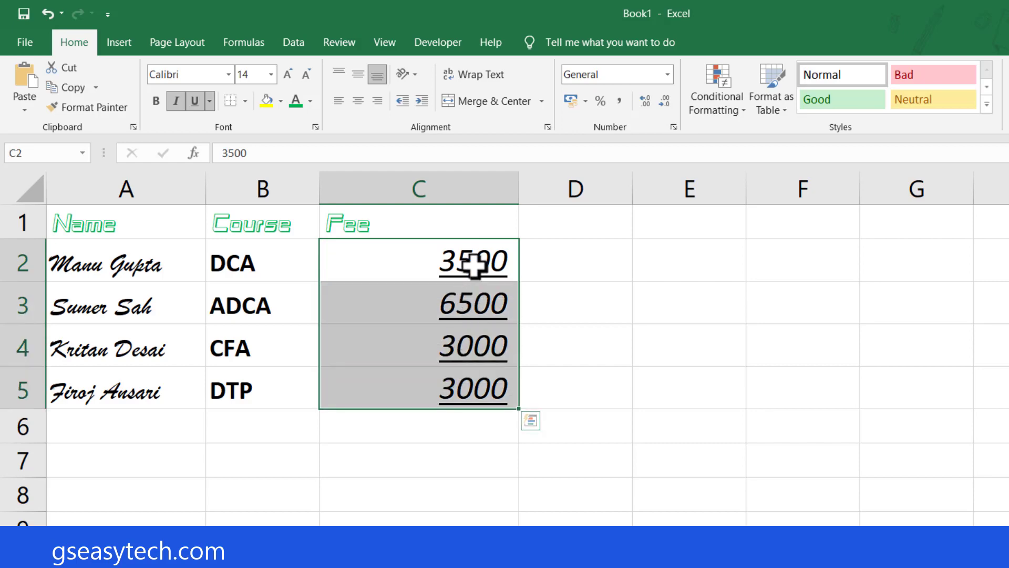
pyautogui.click(176, 103)
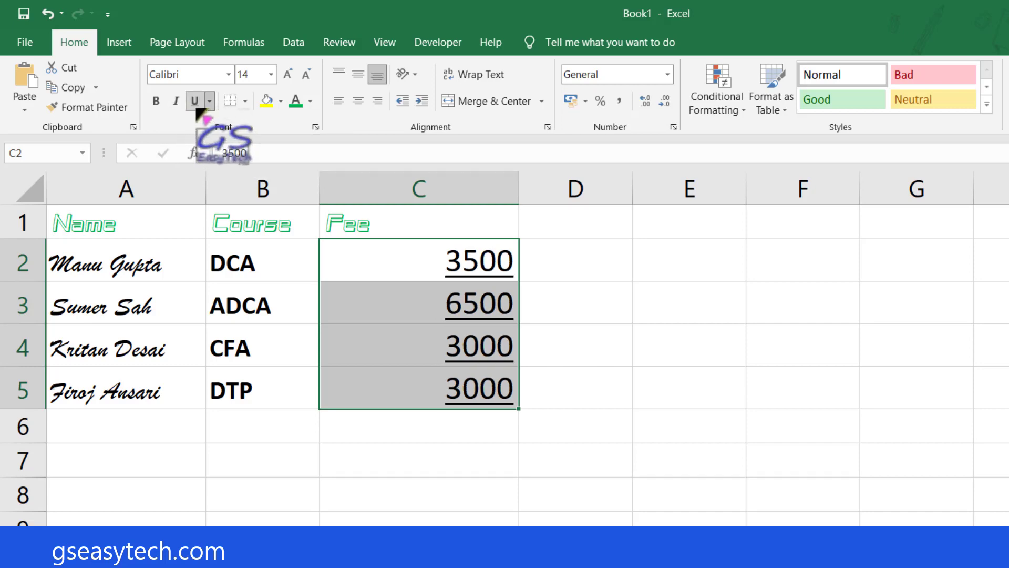
pyautogui.click(194, 104)
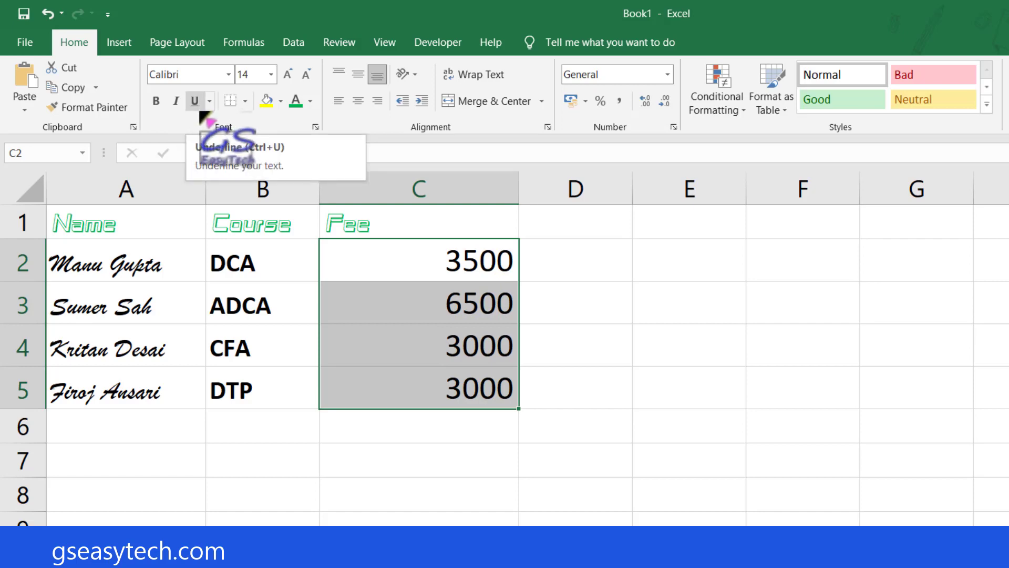
pyautogui.click(324, 274)
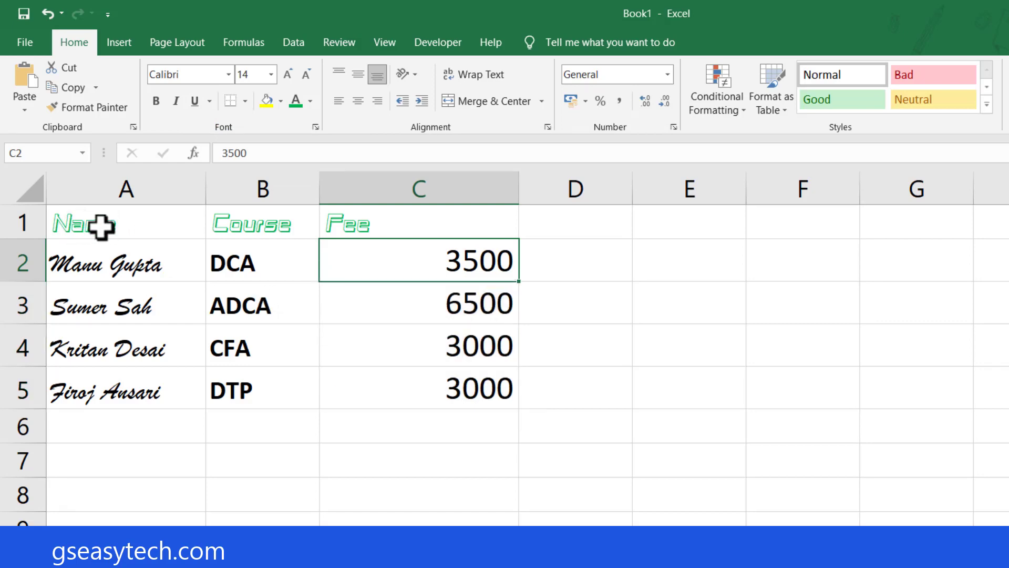
# Fill the header cells A1:C1 with yellow, and change the fill to Blue, Accent 5, Lighter 80%.
pyautogui.moveTo(76, 227); pyautogui.dragTo(381, 223)
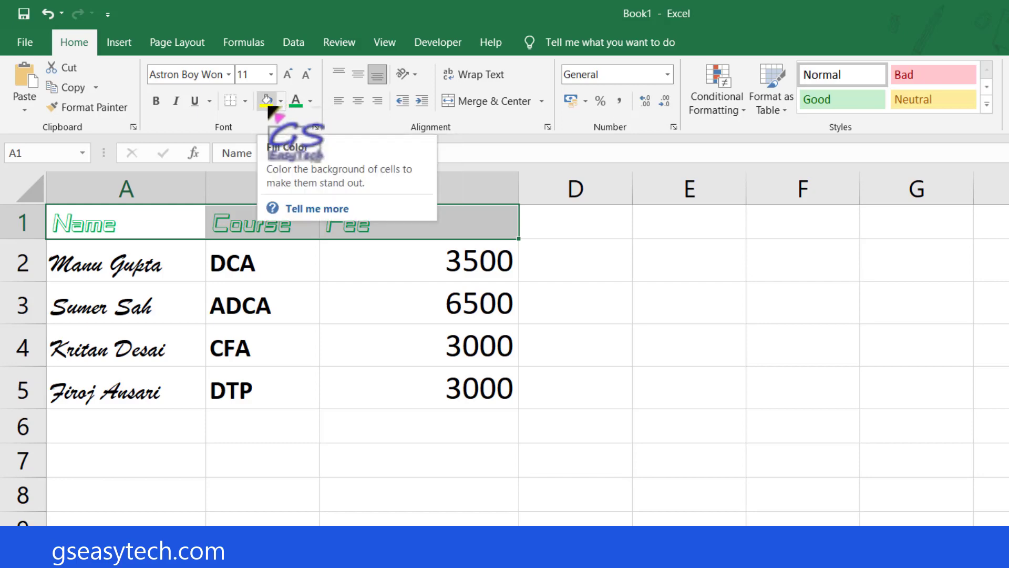
pyautogui.click(267, 101)
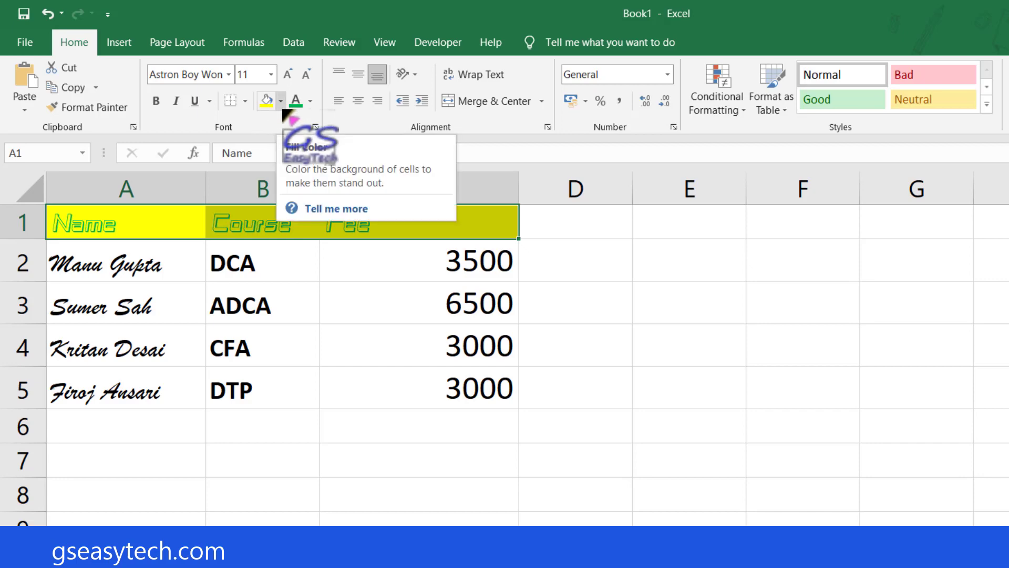
pyautogui.click(282, 108)
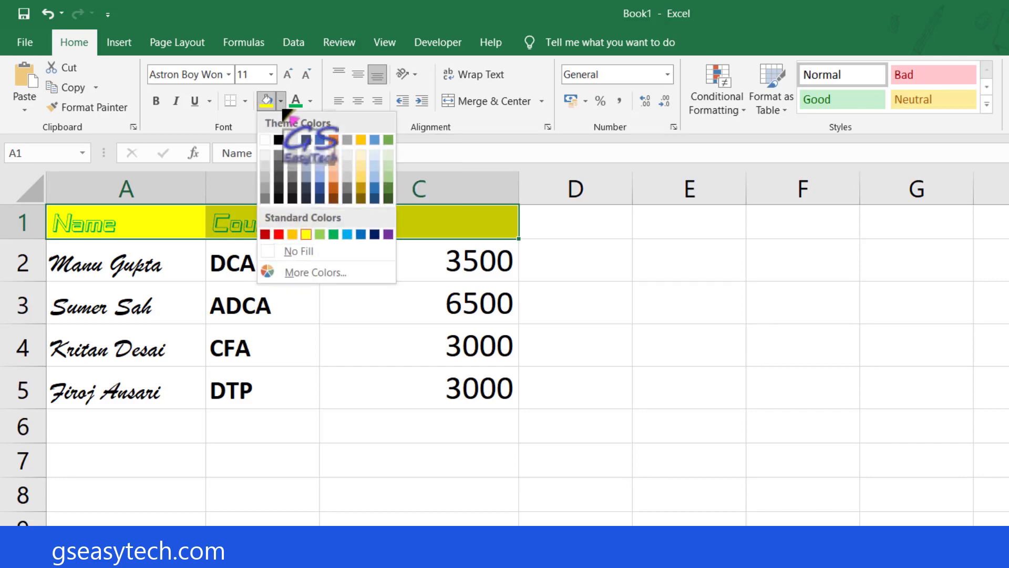
pyautogui.click(375, 157)
pyautogui.click(89, 237)
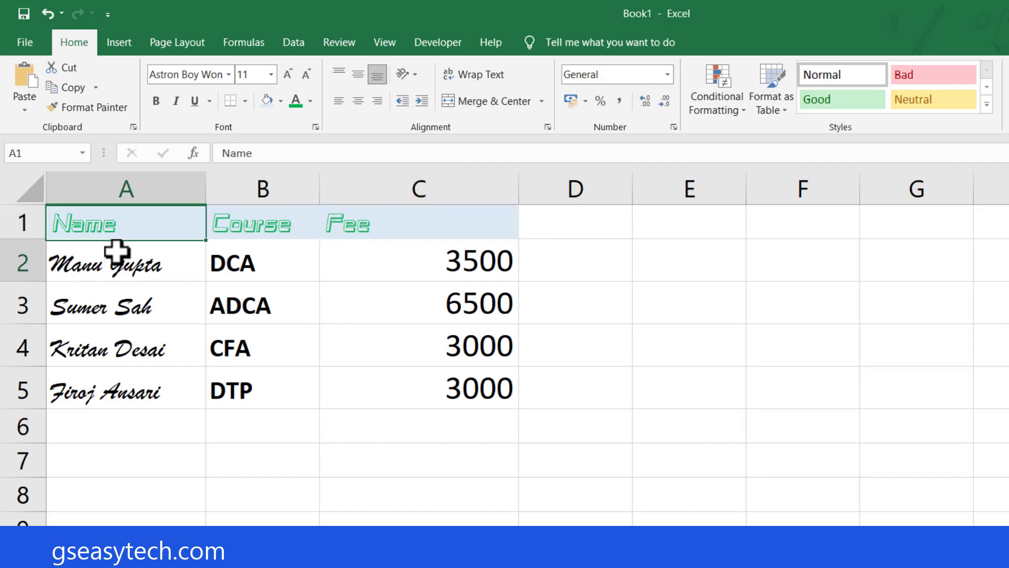
# Fill the student name cells A2:A5 with light orange and set their font colour to Light Blue.
pyautogui.moveTo(113, 252); pyautogui.dragTo(126, 394)
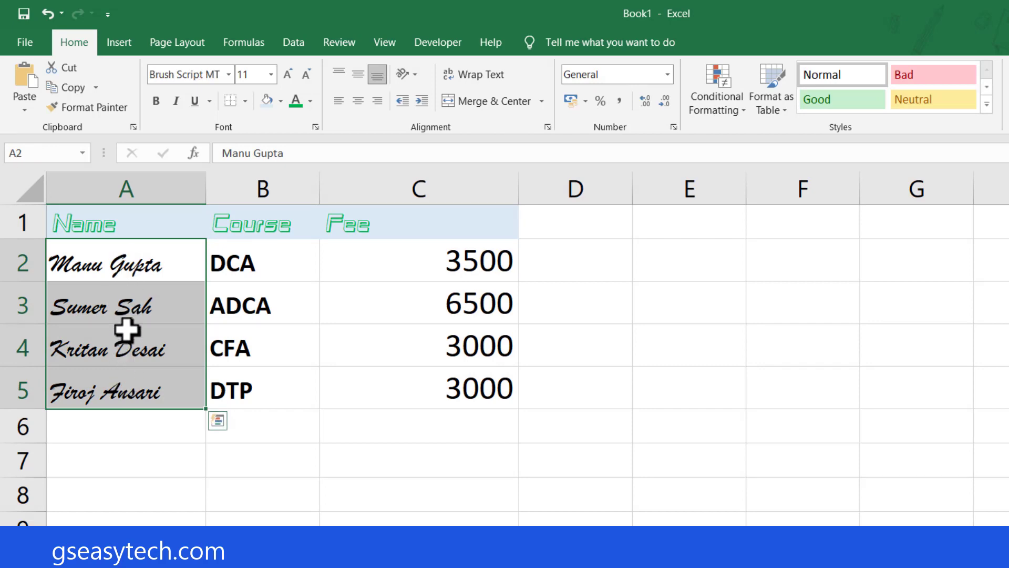
pyautogui.click(281, 101)
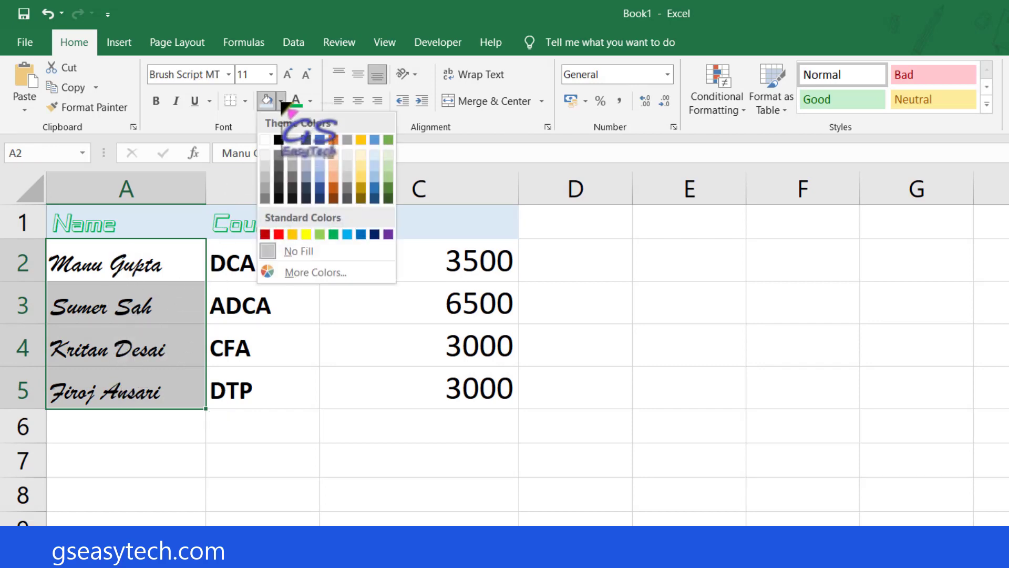
pyautogui.click(334, 167)
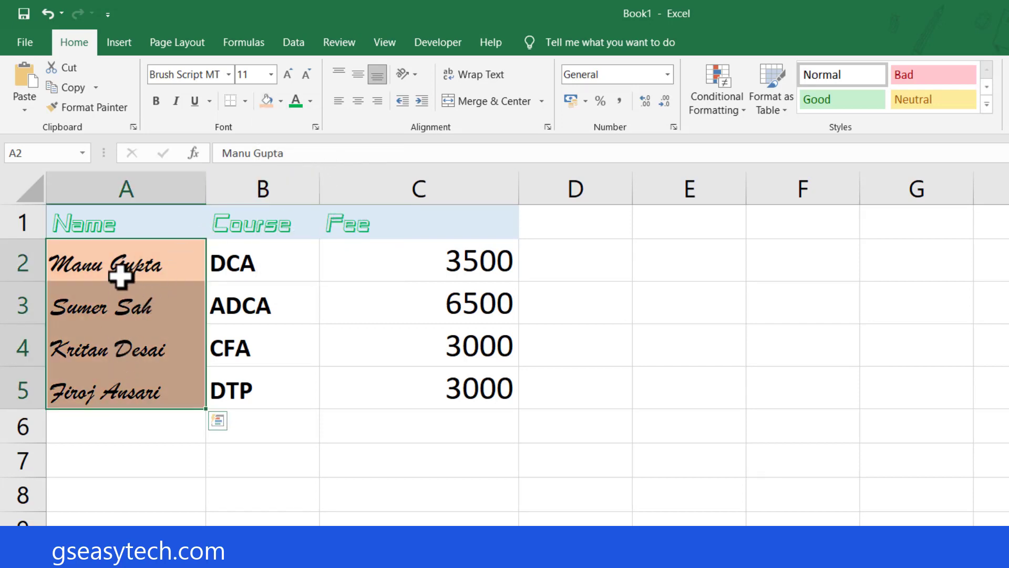
pyautogui.click(311, 102)
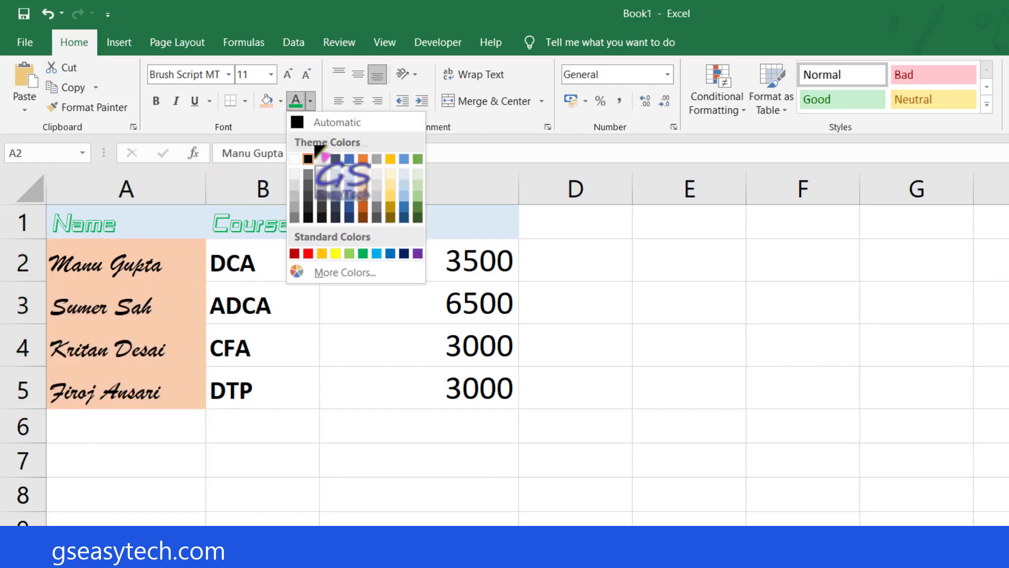
pyautogui.click(377, 254)
pyautogui.click(142, 254)
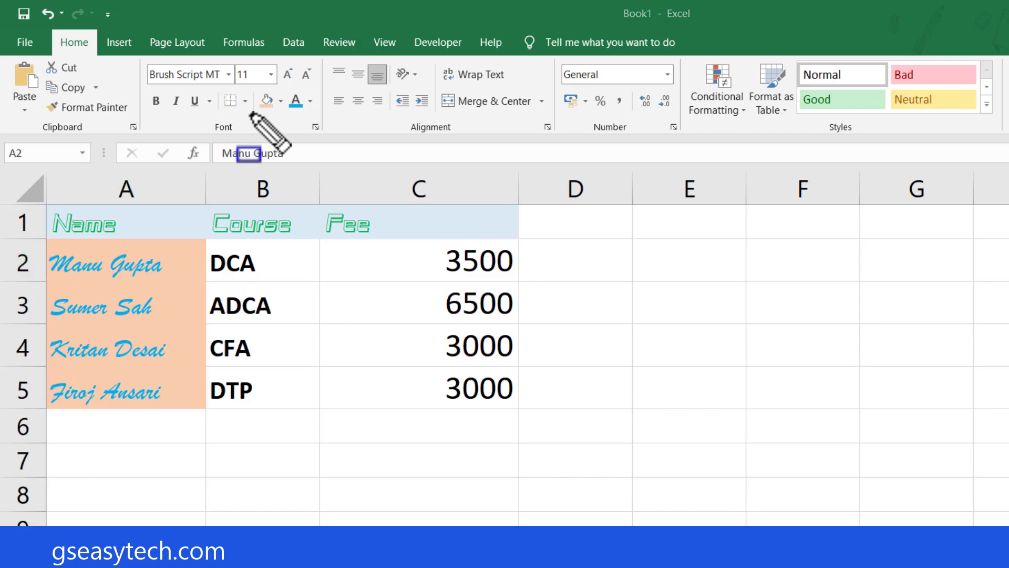
pyautogui.click(341, 305)
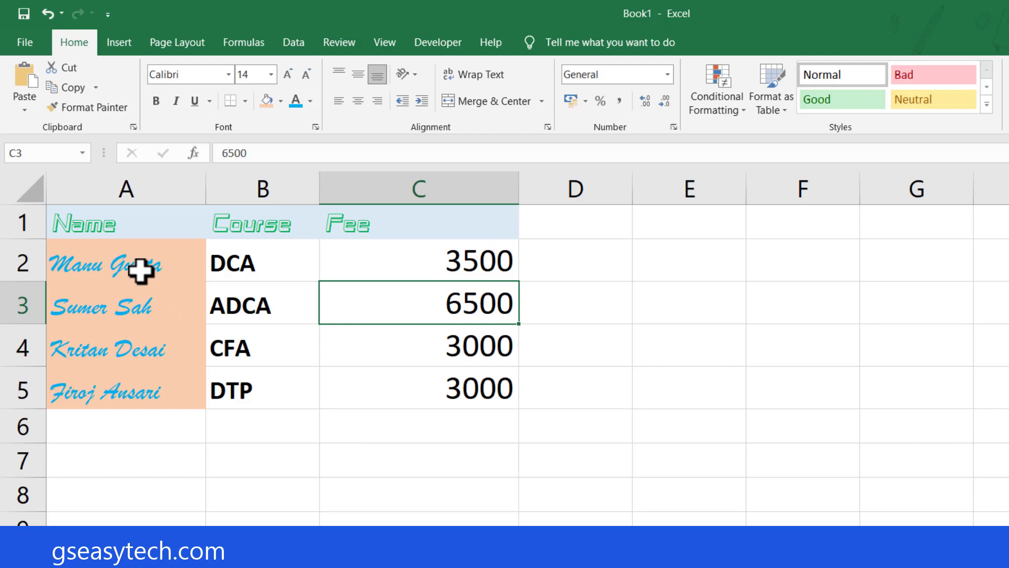
# Apply All Borders to the whole course fee table in A1:C5.
pyautogui.moveTo(79, 221); pyautogui.dragTo(389, 388)
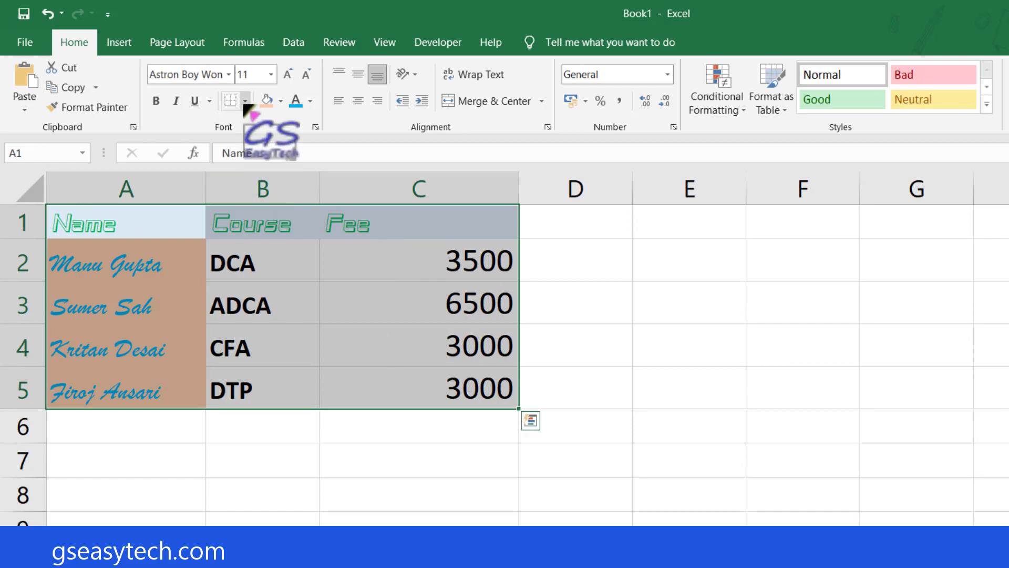
pyautogui.click(245, 101)
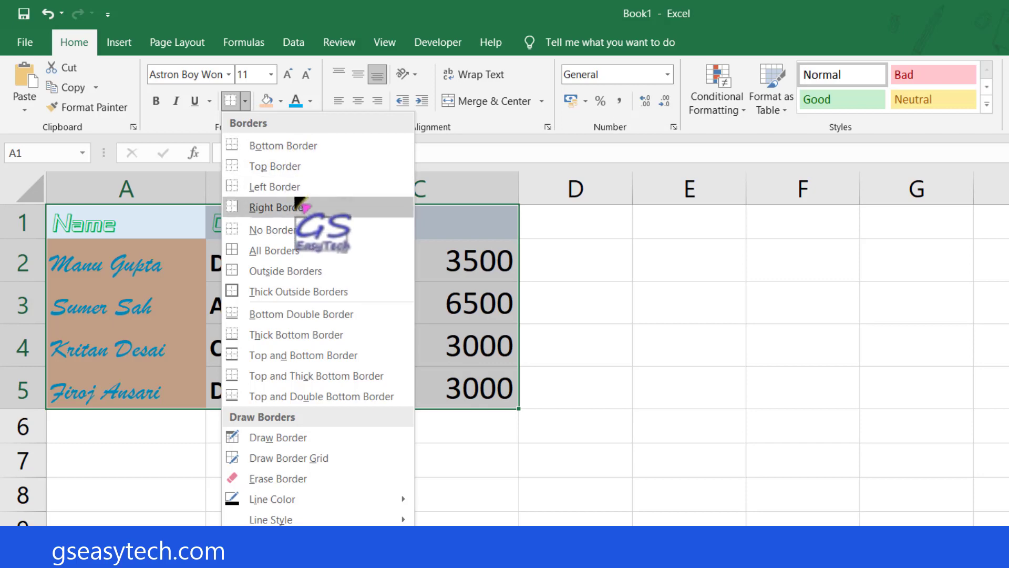
pyautogui.click(275, 254)
pyautogui.click(278, 445)
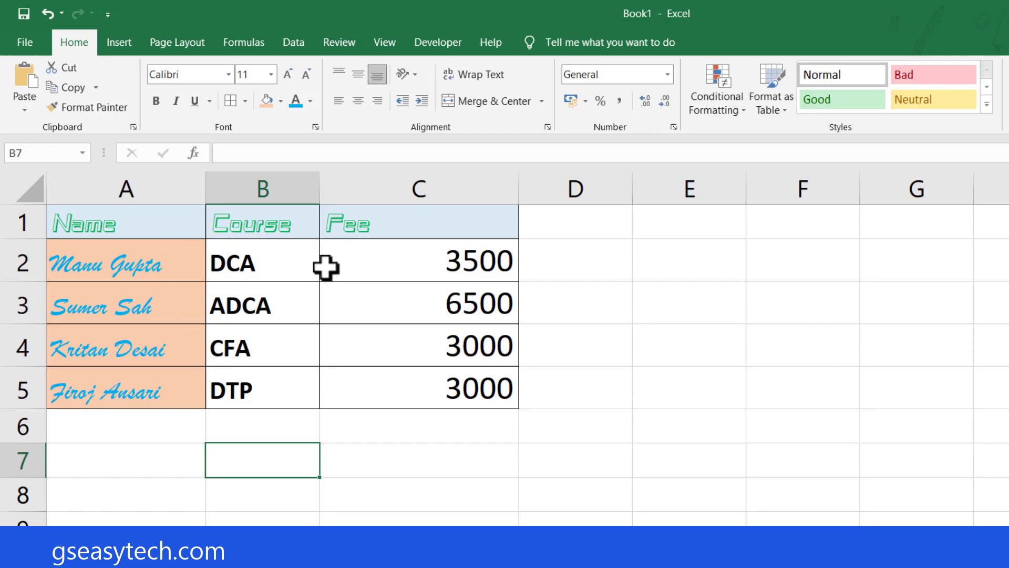
# Remove the borders from the table A1:C5 with No Border, and reapply All Borders to the same range.
pyautogui.moveTo(111, 220); pyautogui.dragTo(417, 378)
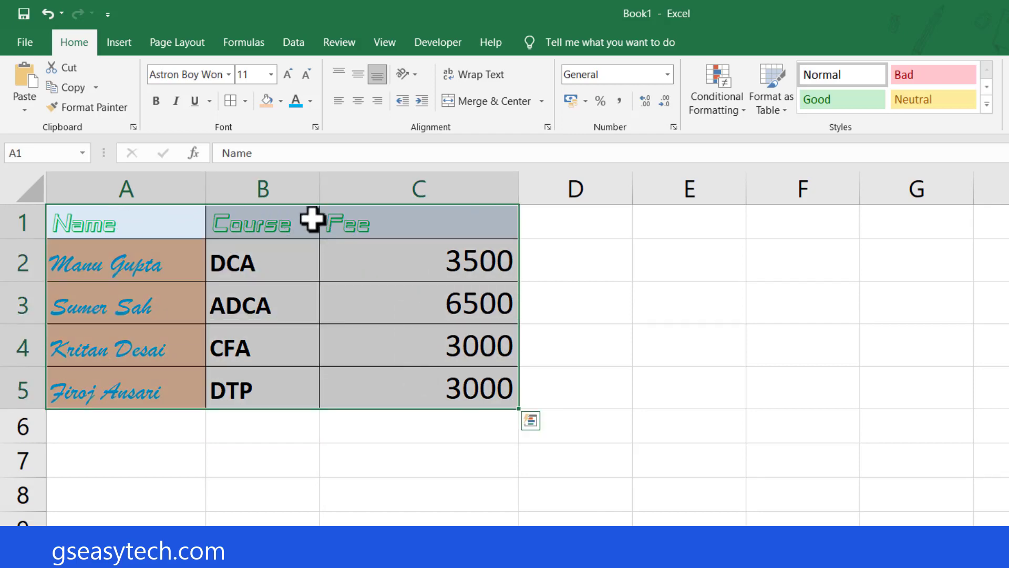
pyautogui.click(245, 104)
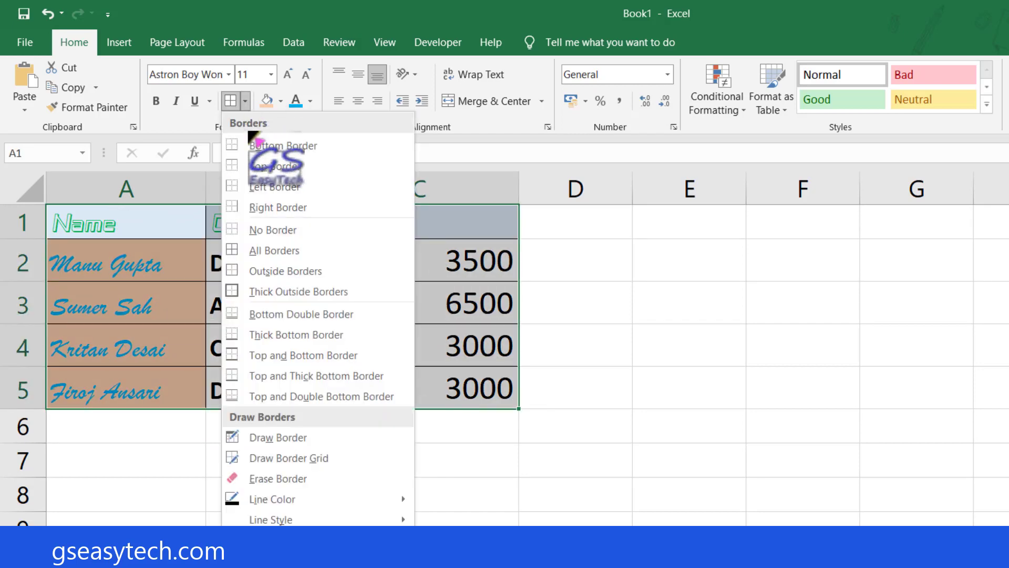
pyautogui.click(281, 231)
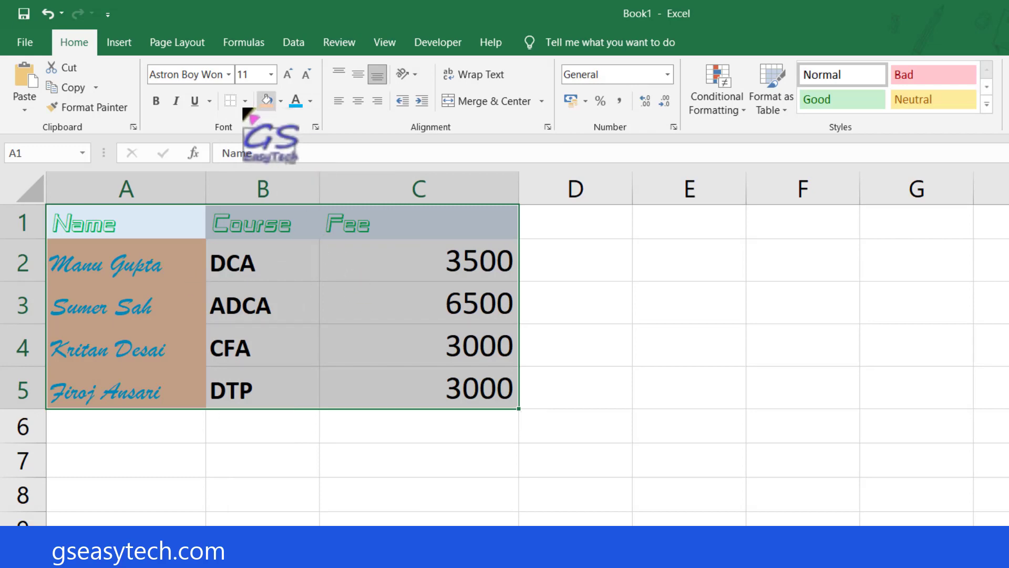
pyautogui.click(245, 101)
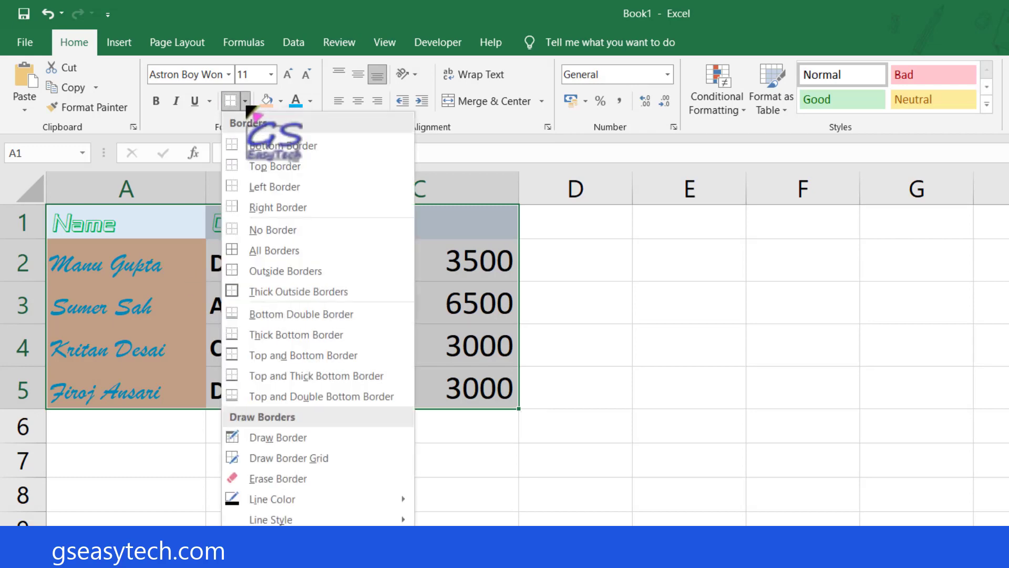
pyautogui.click(309, 253)
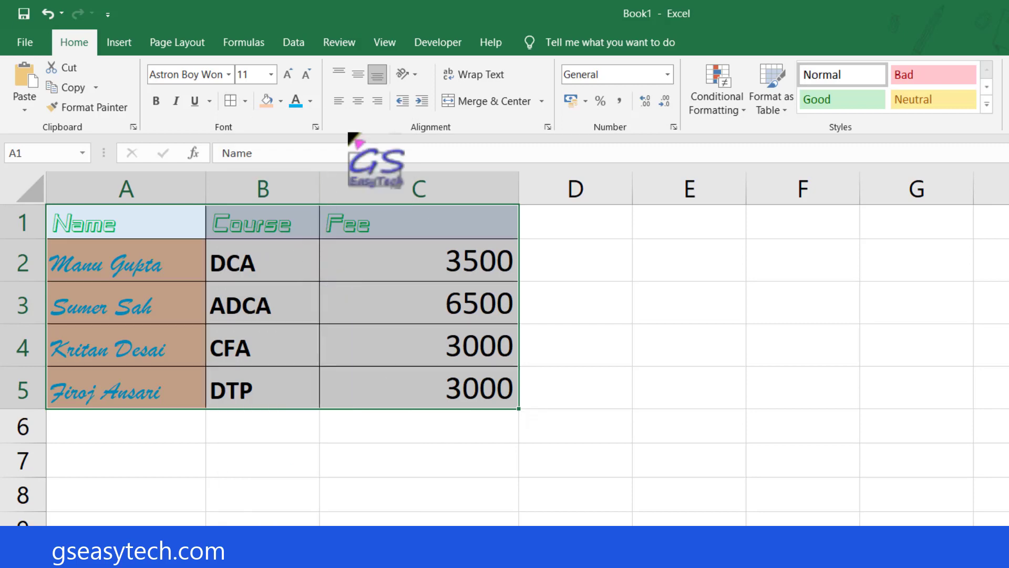
# Hide the worksheet gridlines, and select the bordered table A1:C5 and deselect it to check its appearance.
pyautogui.click(384, 43)
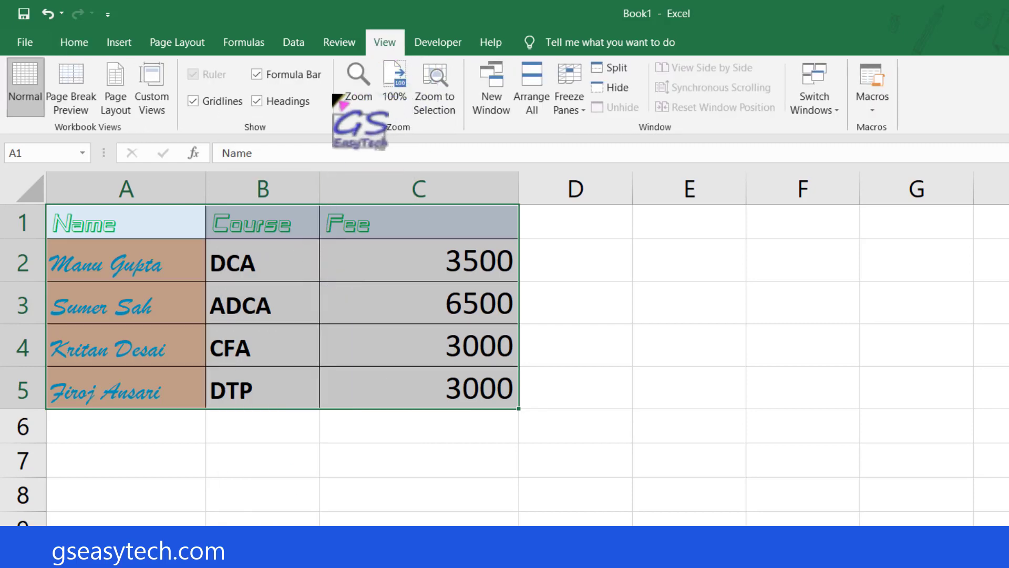
pyautogui.click(194, 102)
pyautogui.click(286, 466)
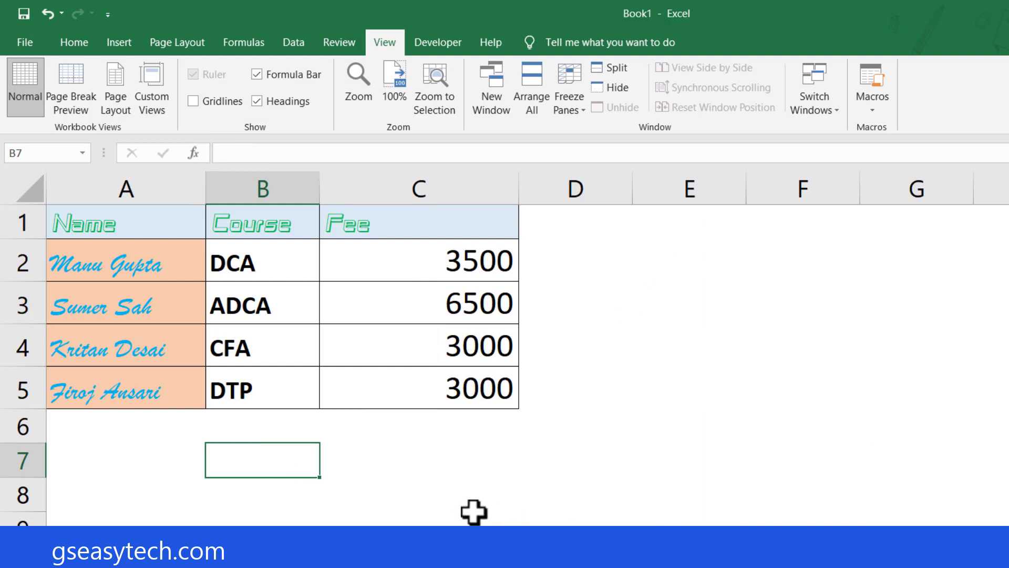
pyautogui.moveTo(133, 226); pyautogui.dragTo(419, 379)
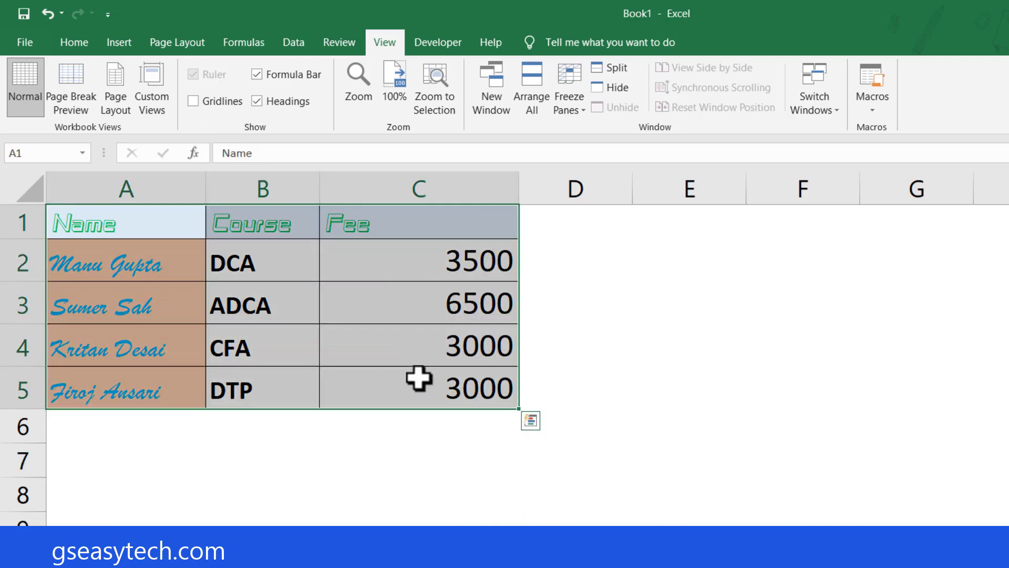
pyautogui.click(360, 507)
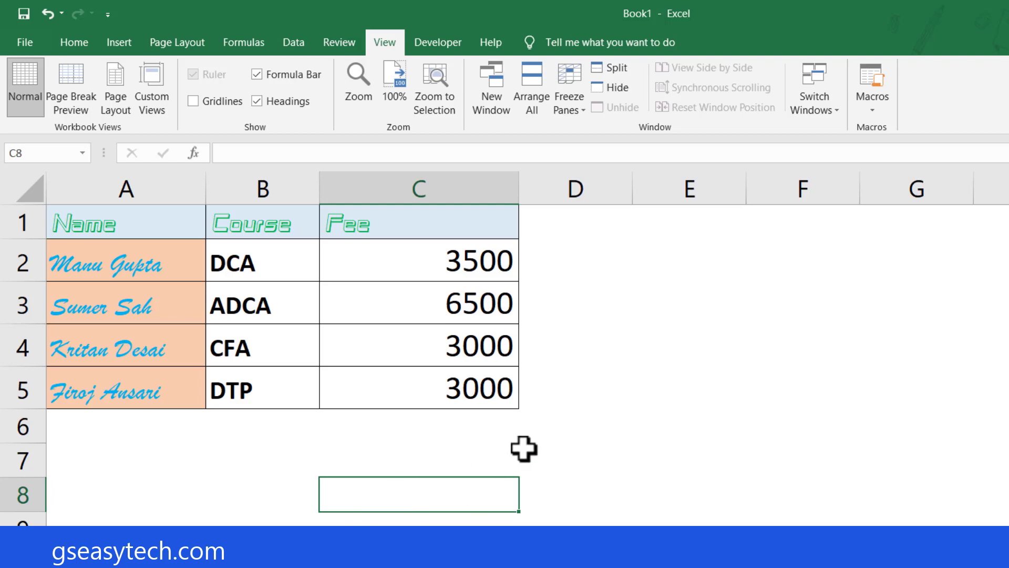